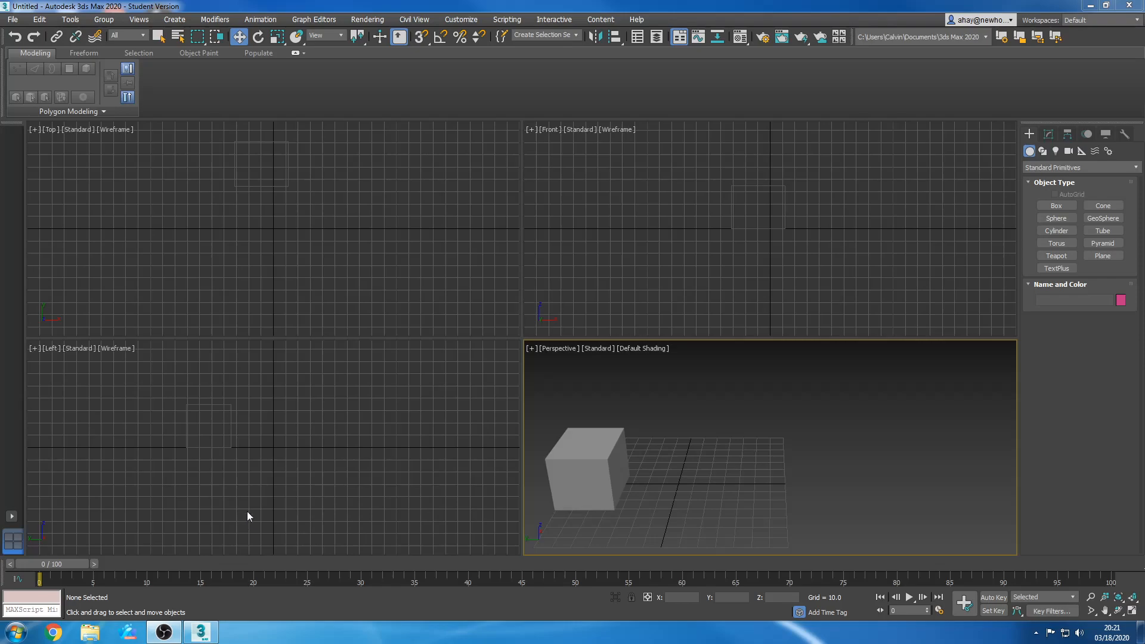
- Save the cube animation scene to the Desktop as a 3ds Max file named animation01
left_click_drag(40, 565, 3, 525)
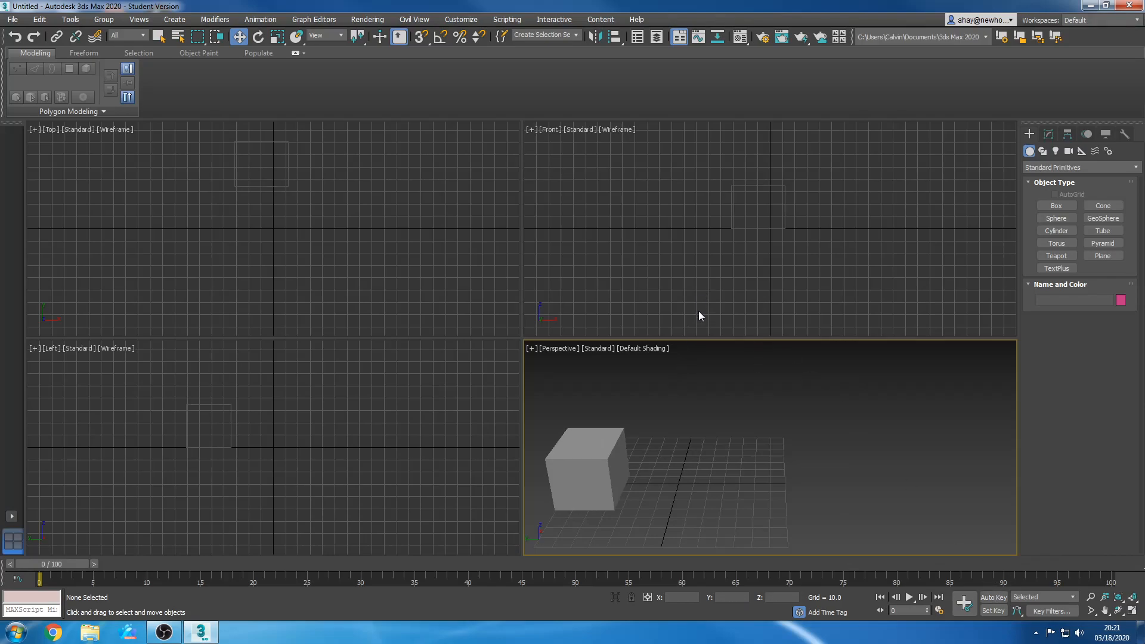
left_click(12, 19)
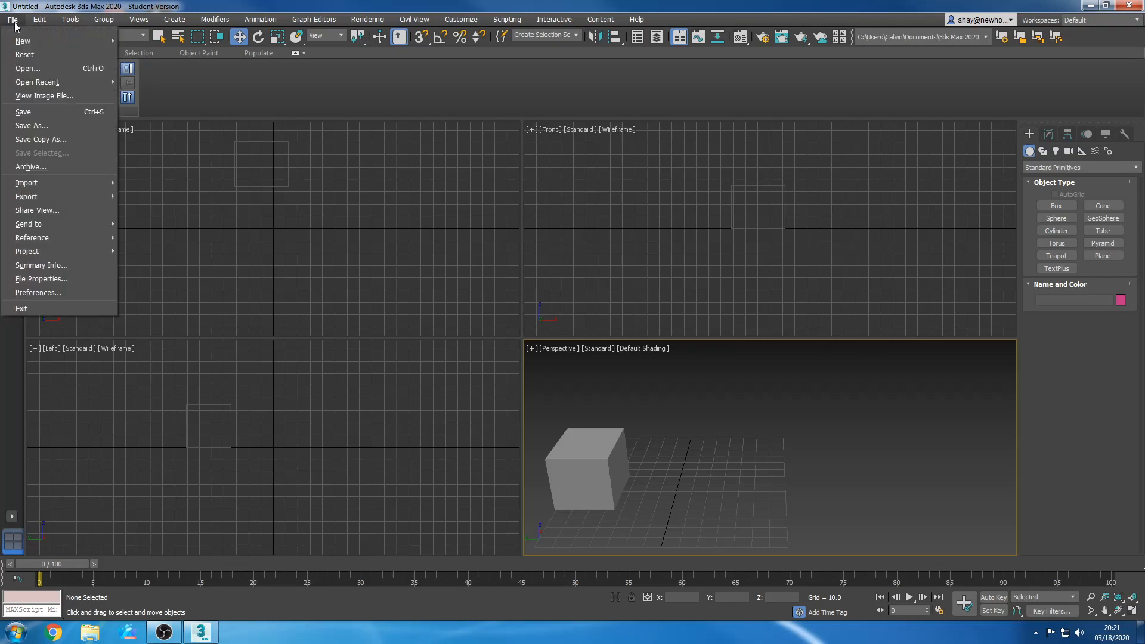
left_click(52, 124)
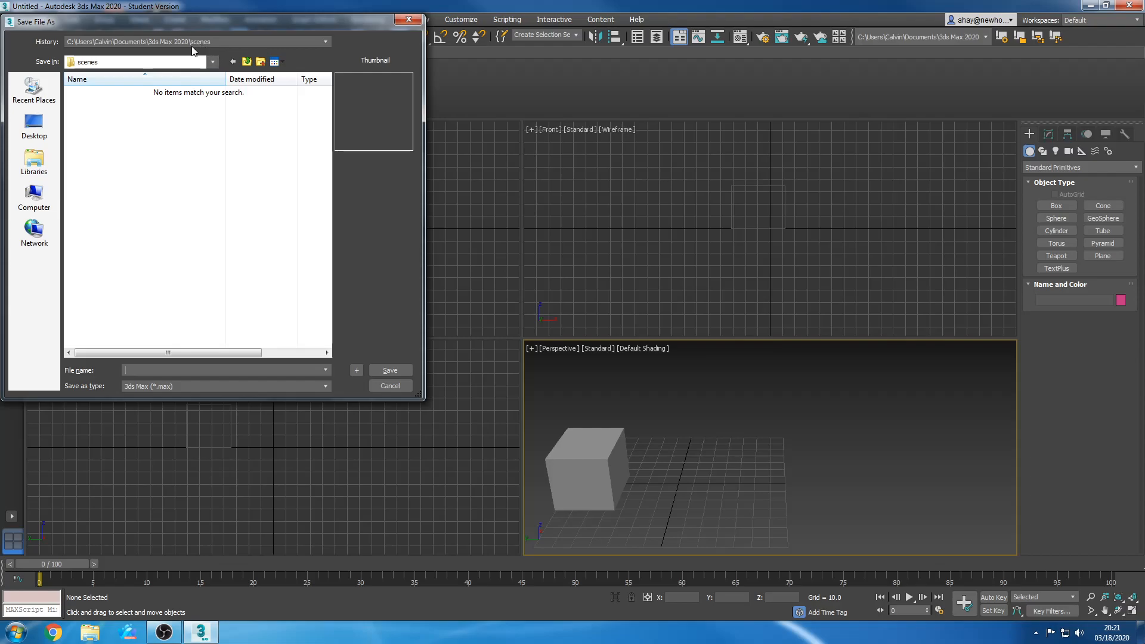
left_click(326, 41)
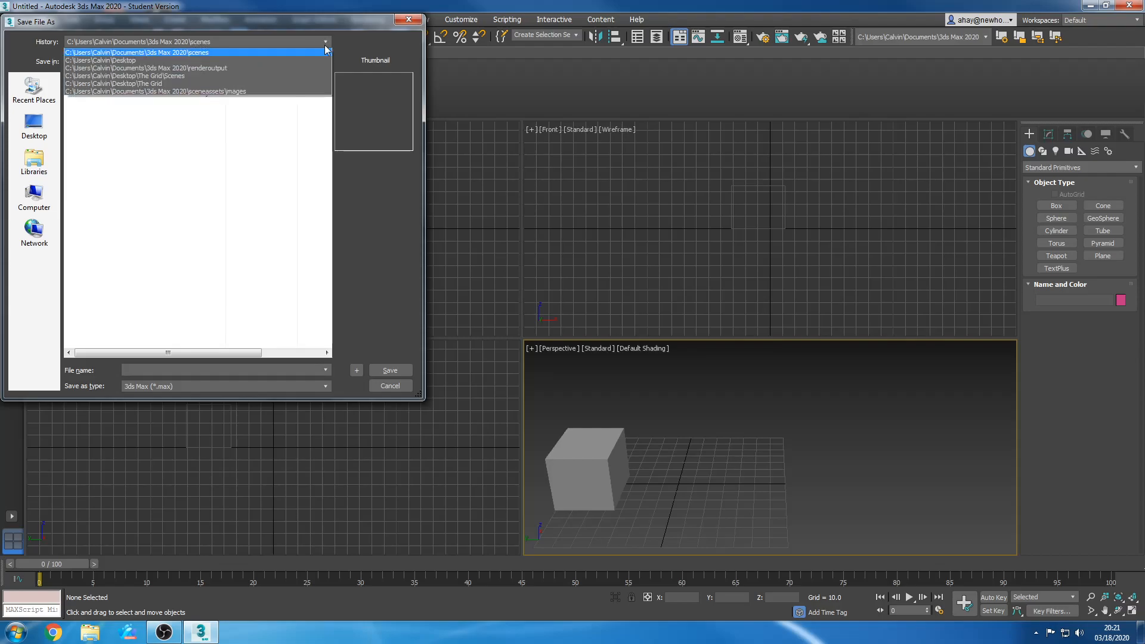
left_click(324, 45)
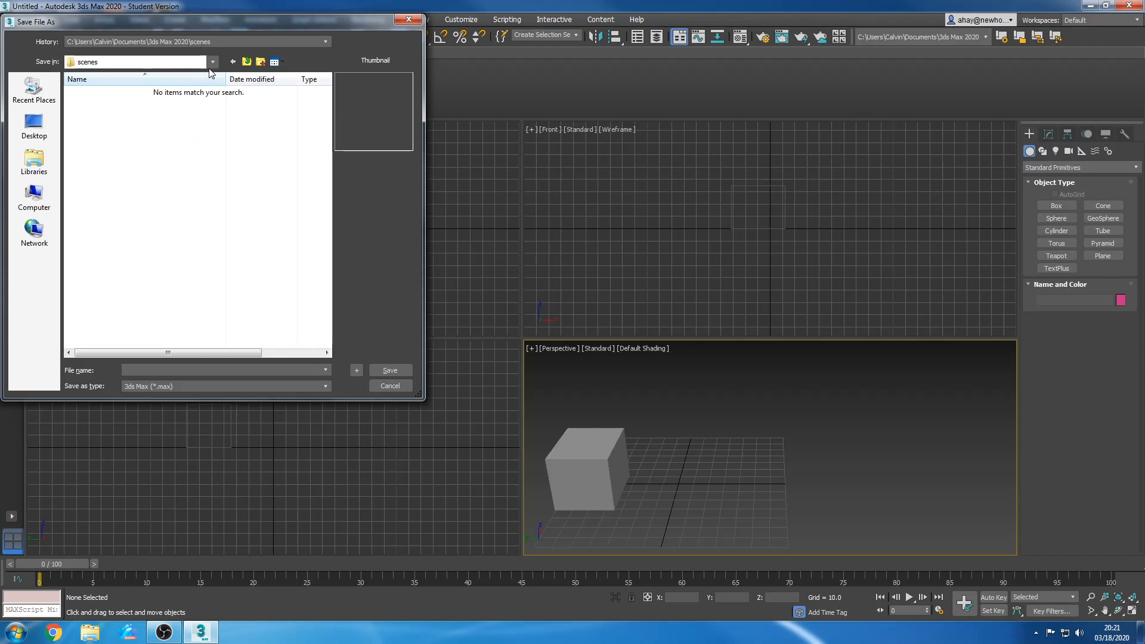
left_click(34, 126)
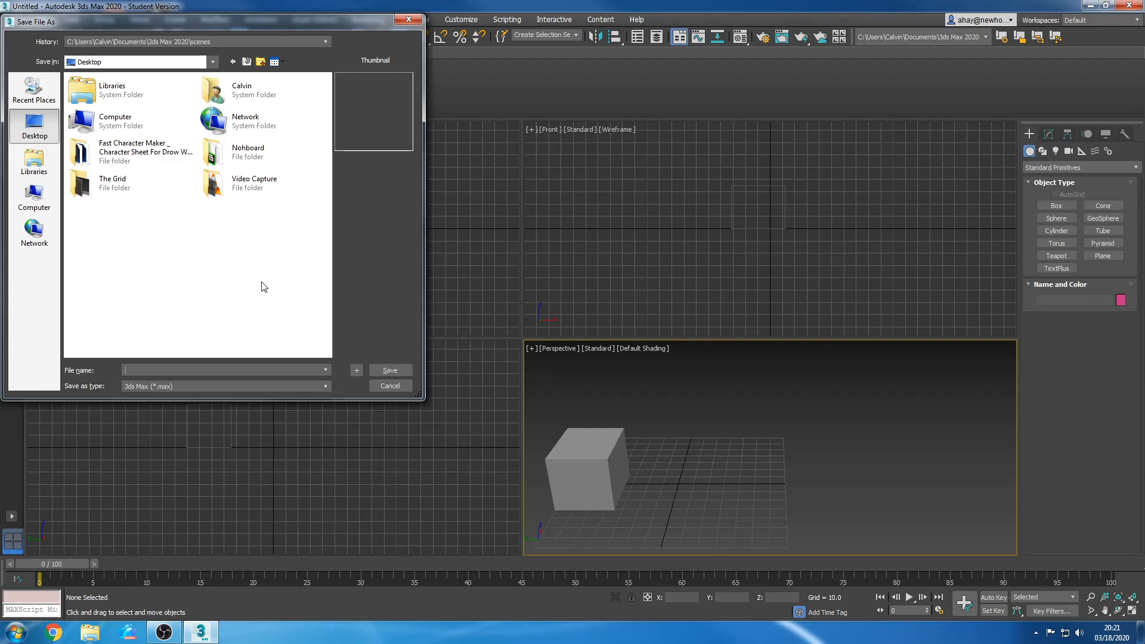
type("animation01")
key("Return")
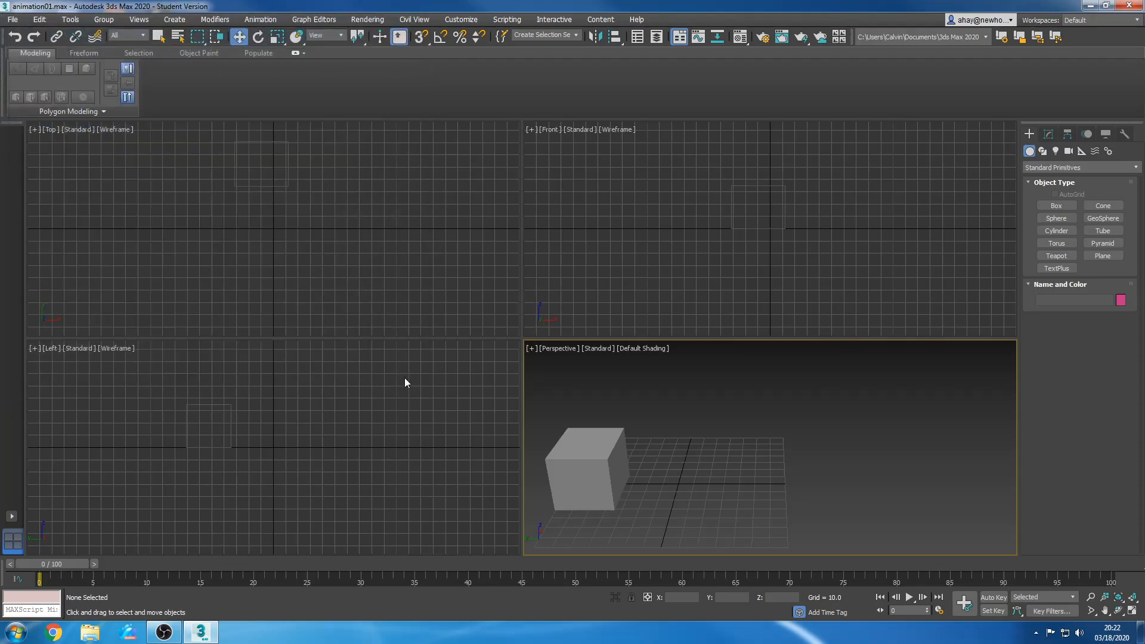
- Reset the current scene to an empty default one and confirm the reset
left_click(12, 20)
left_click(25, 55)
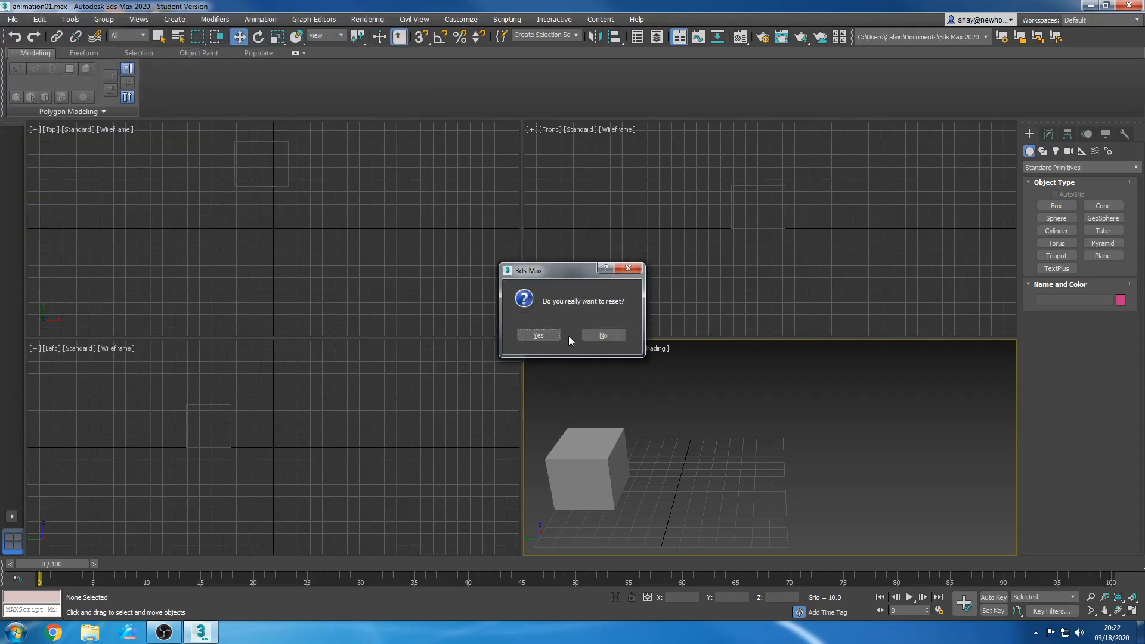
left_click(558, 337)
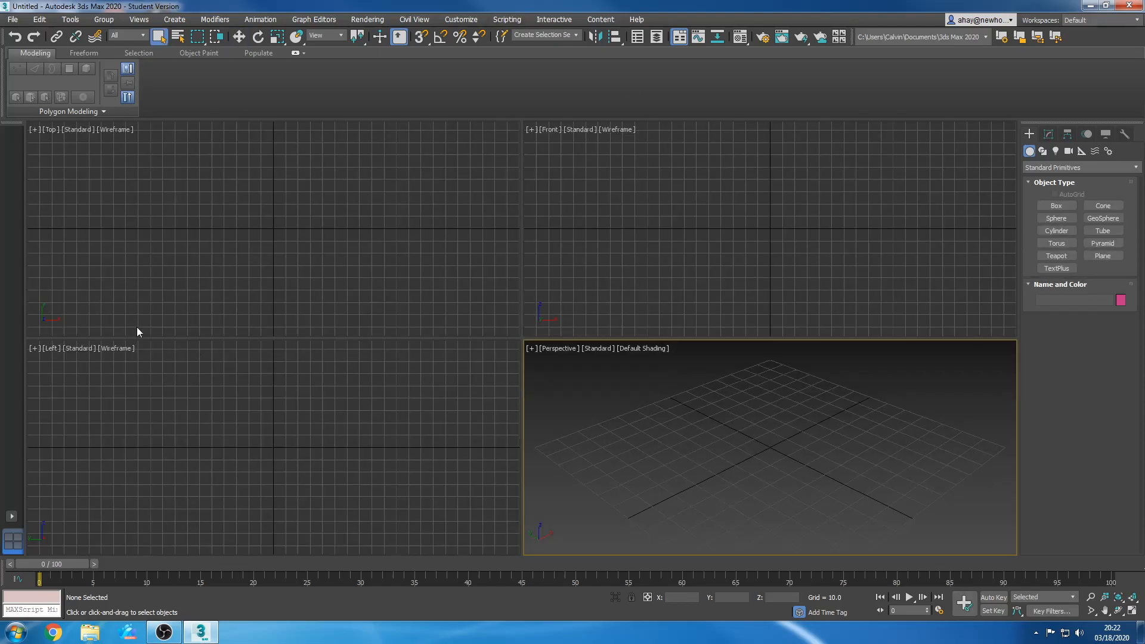
- Locate the animation01 scene for opening through the Desktop and the user's folder on drive C:, and leave without opening it
left_click(12, 19)
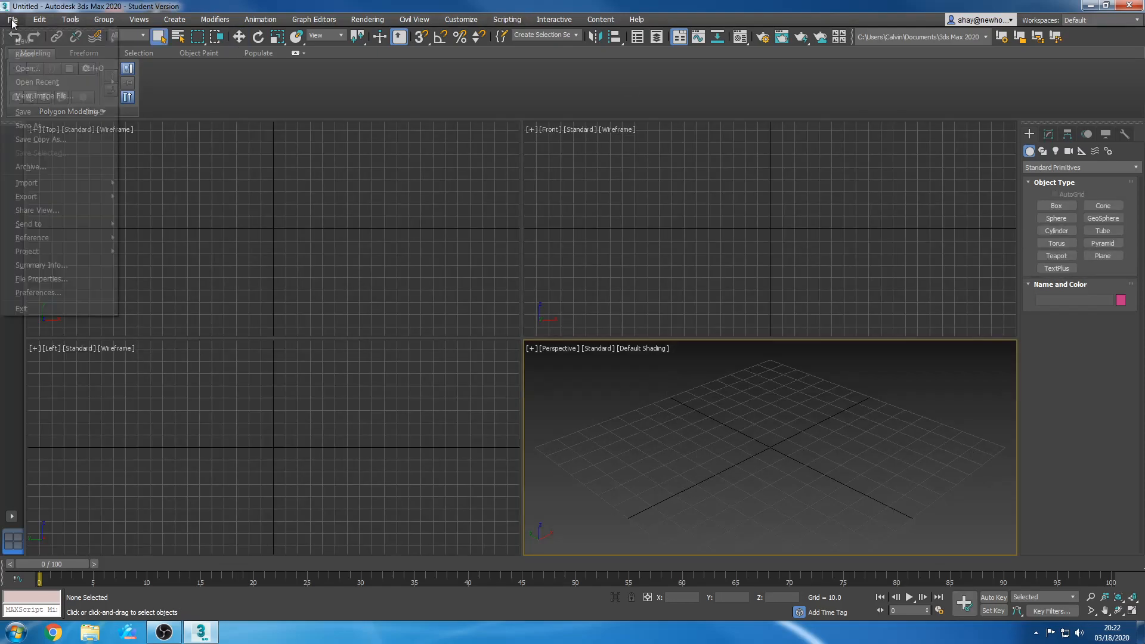
left_click(26, 69)
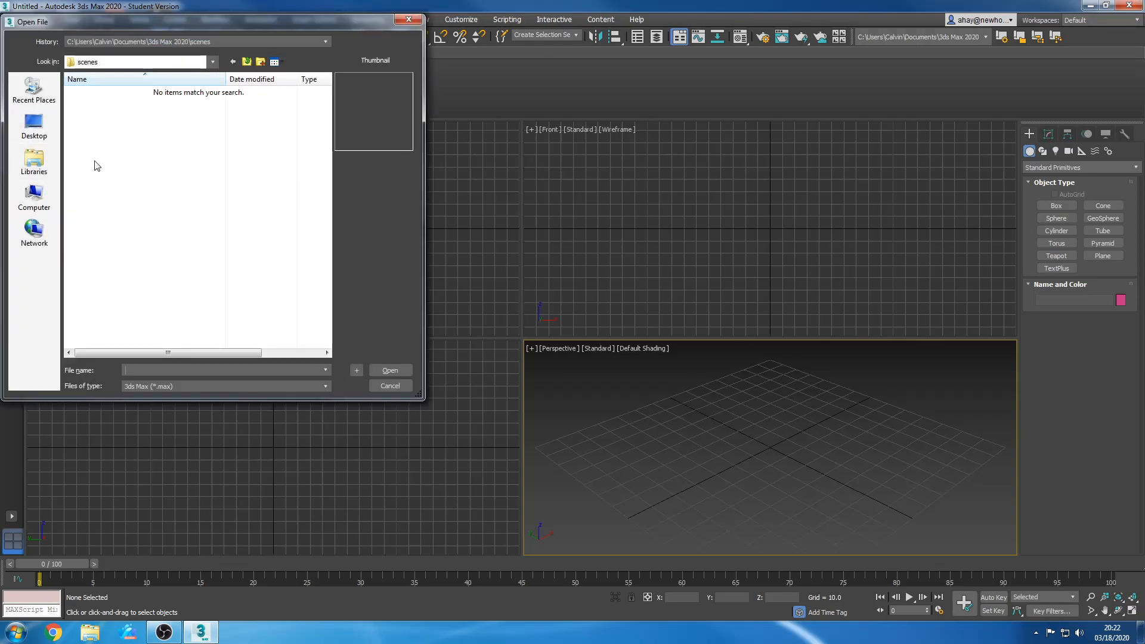
left_click(212, 62)
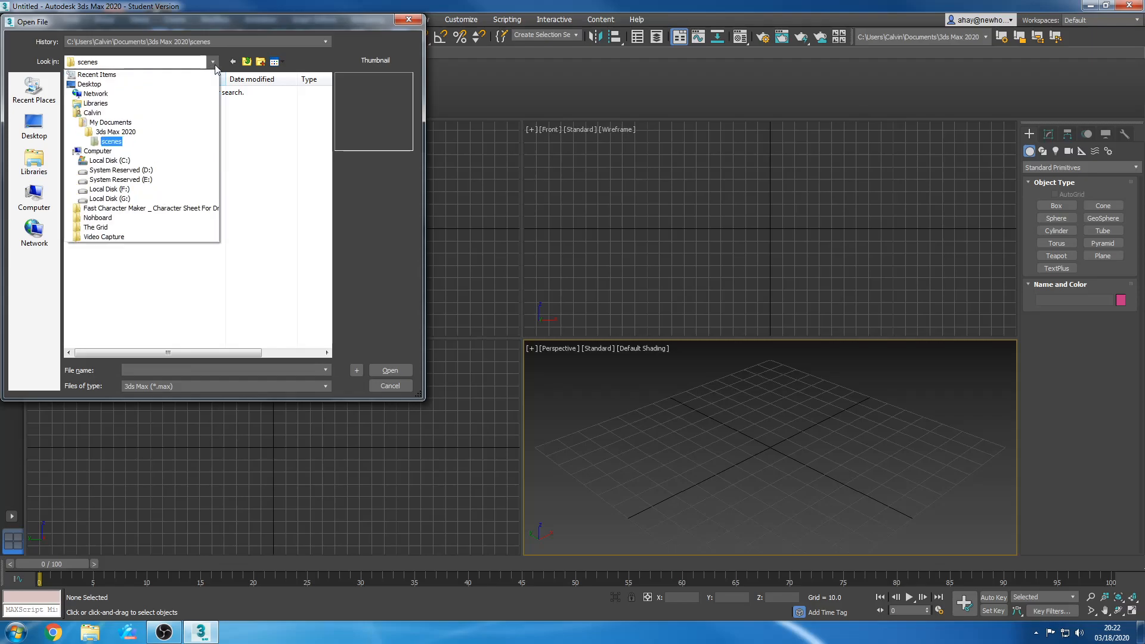
left_click(87, 85)
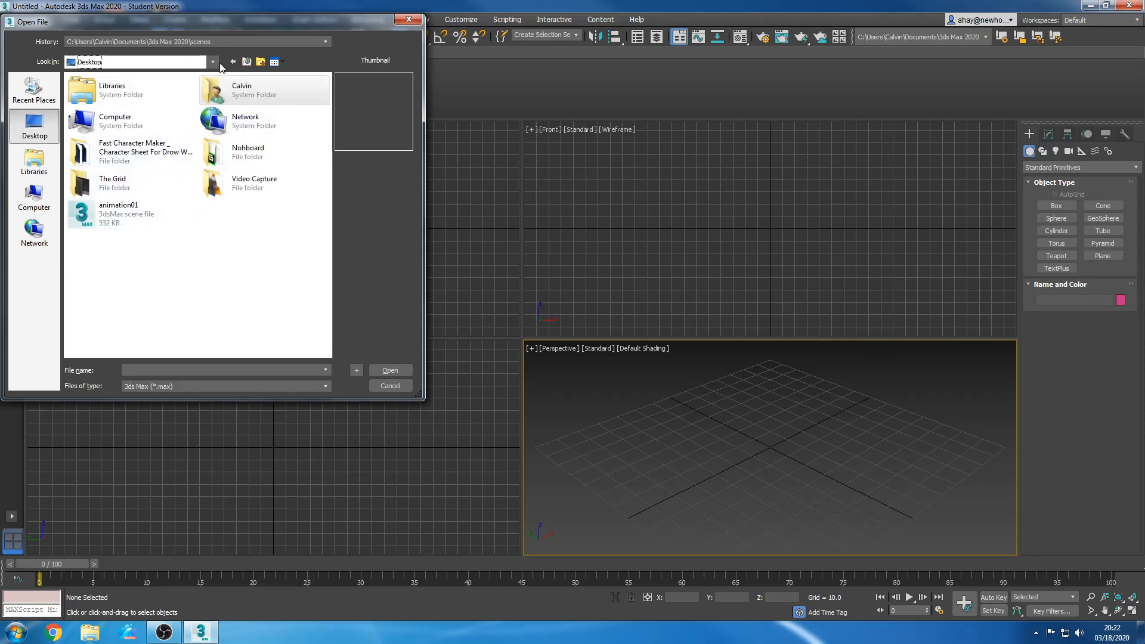
left_click(49, 209)
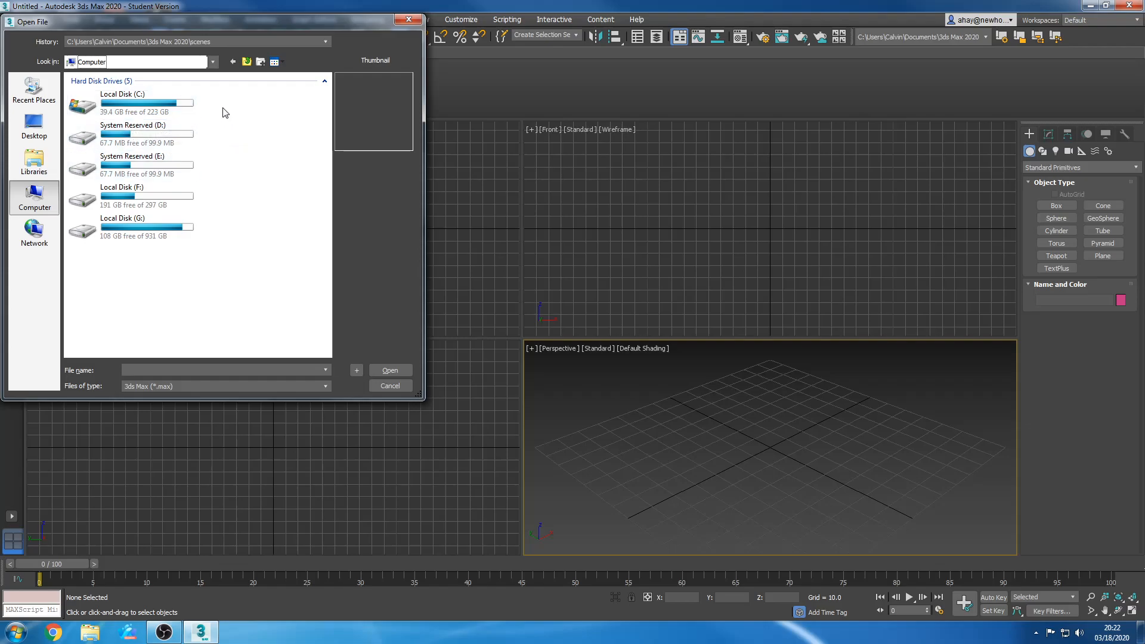
double_click(145, 111)
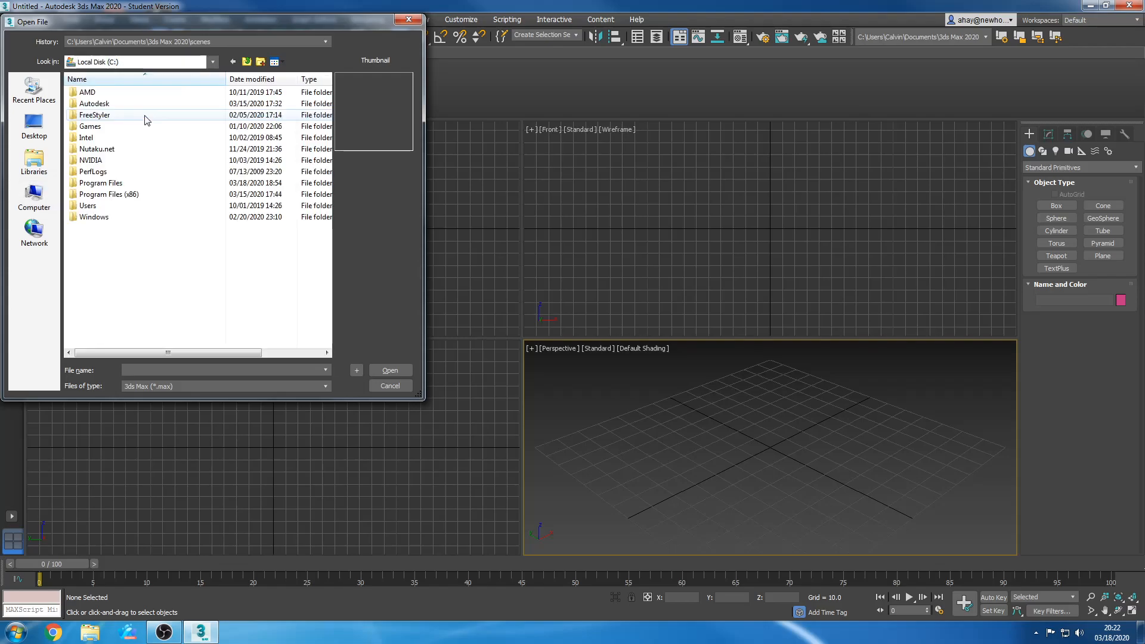
left_click(134, 206)
double_click(134, 207)
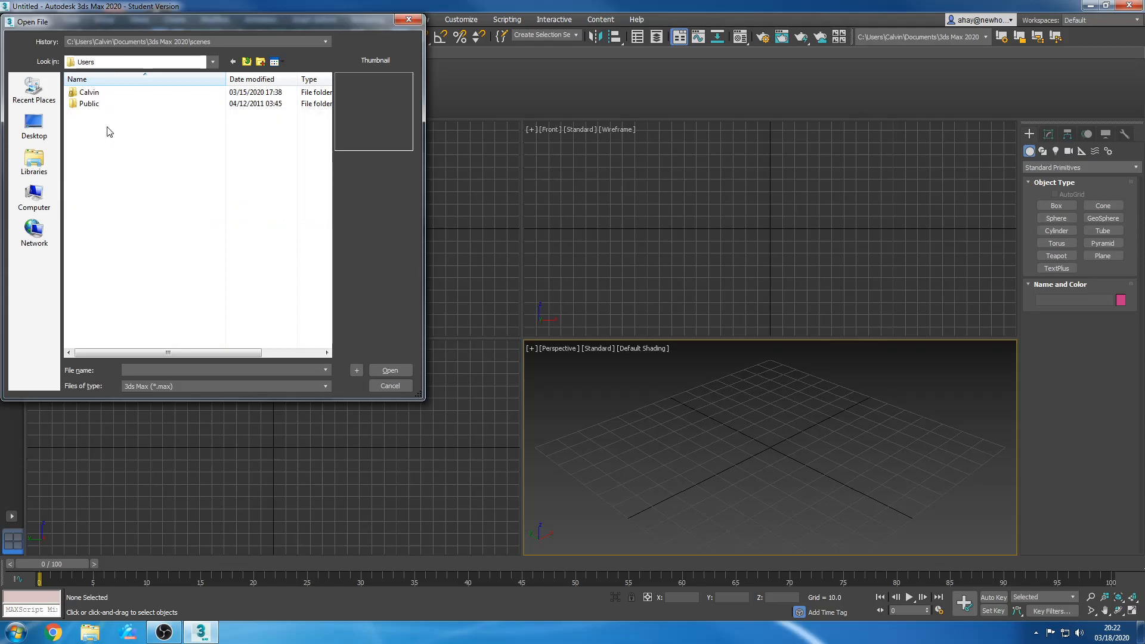
double_click(88, 93)
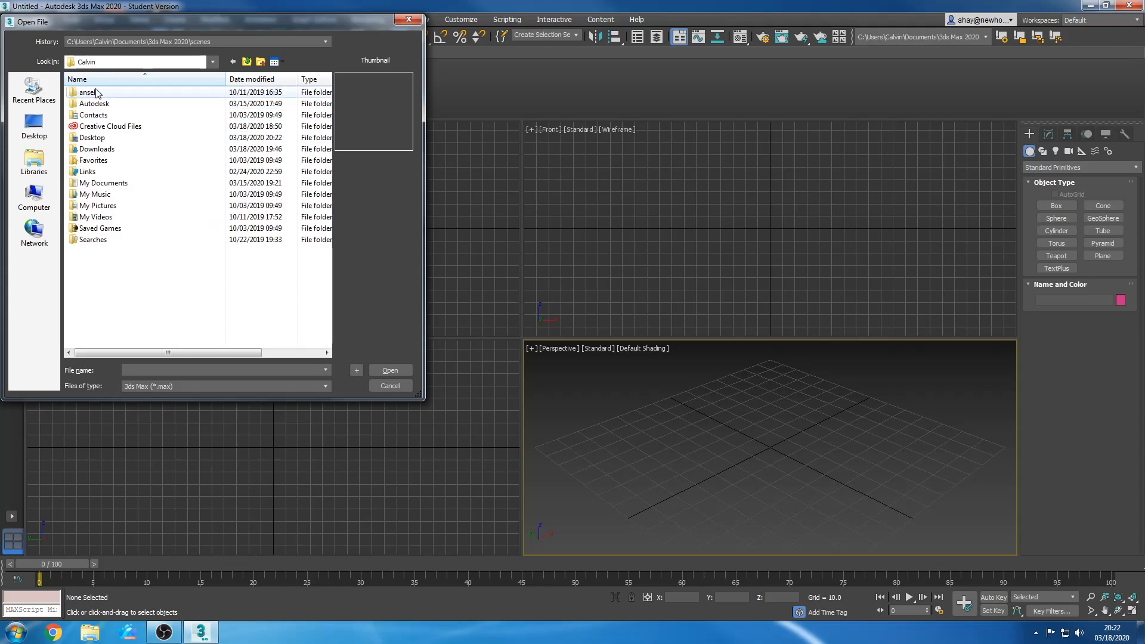
double_click(96, 138)
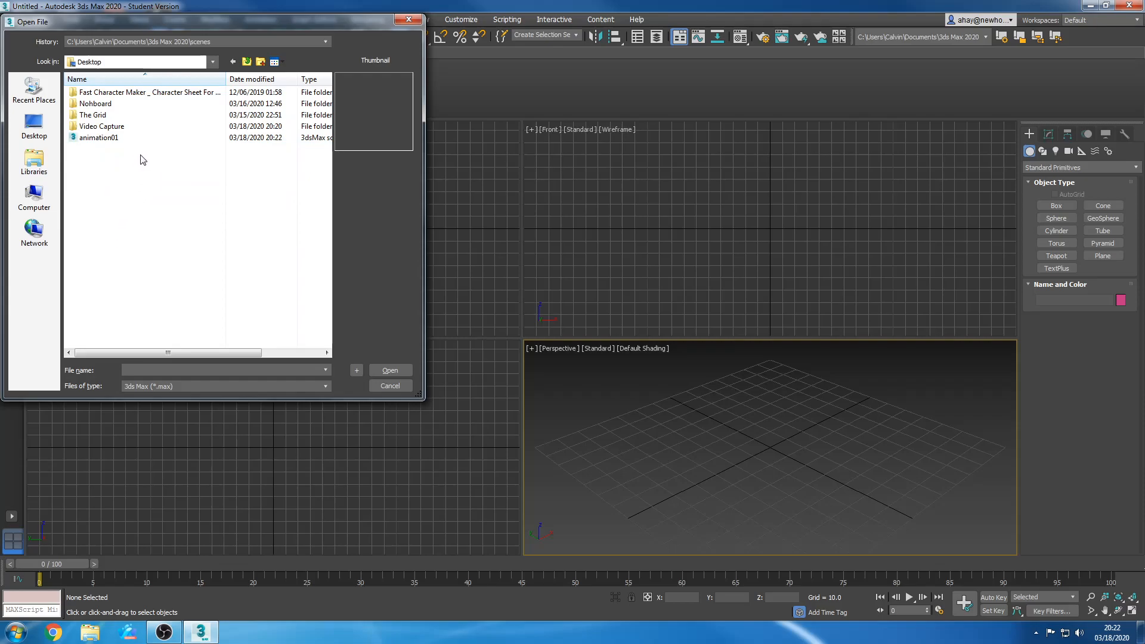
left_click(134, 139)
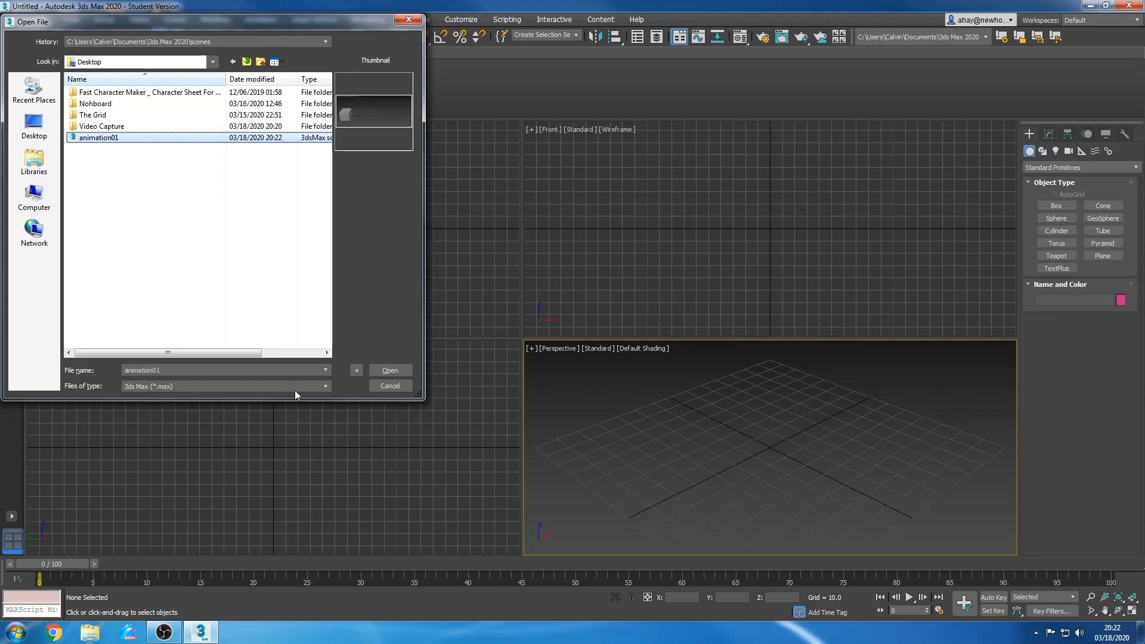
left_click(34, 124)
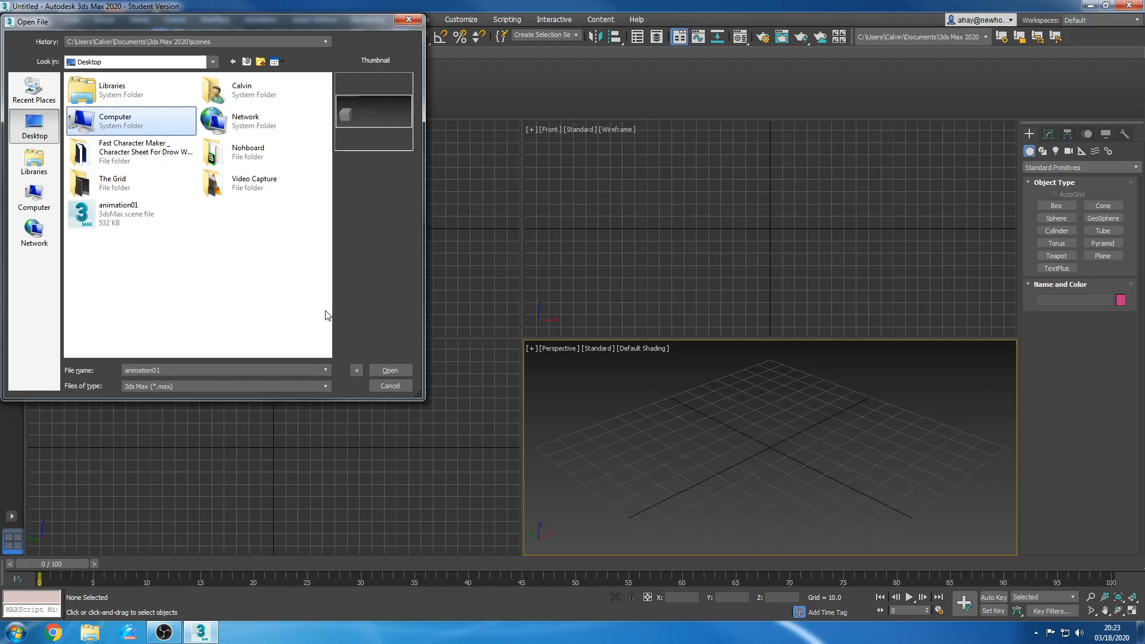
left_click(374, 390)
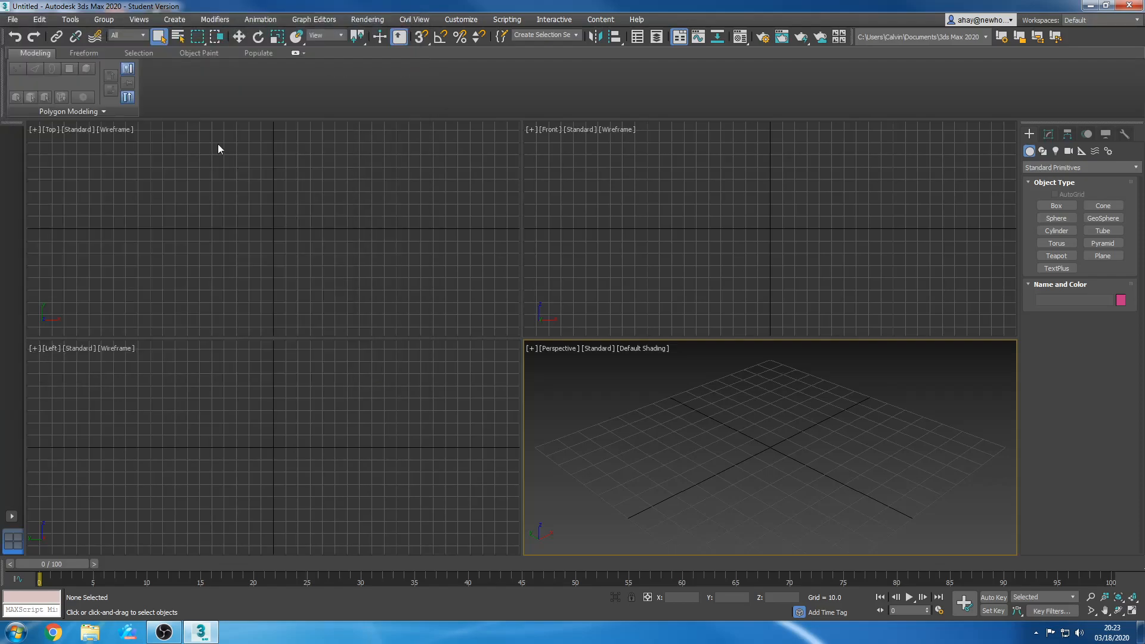
left_click(14, 22)
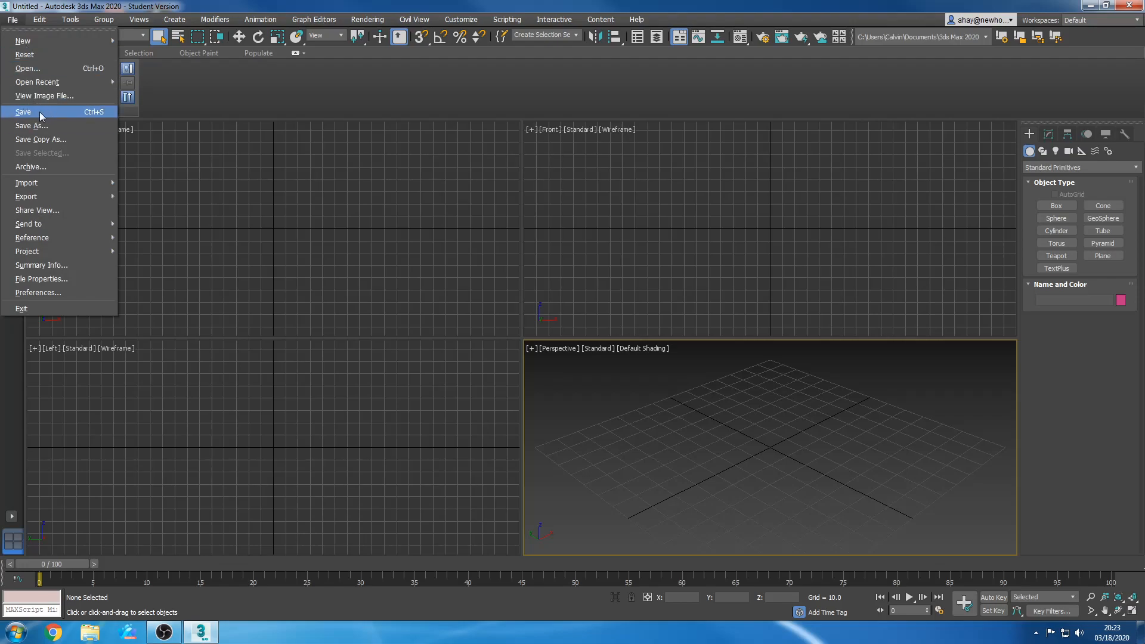
left_click(750, 257)
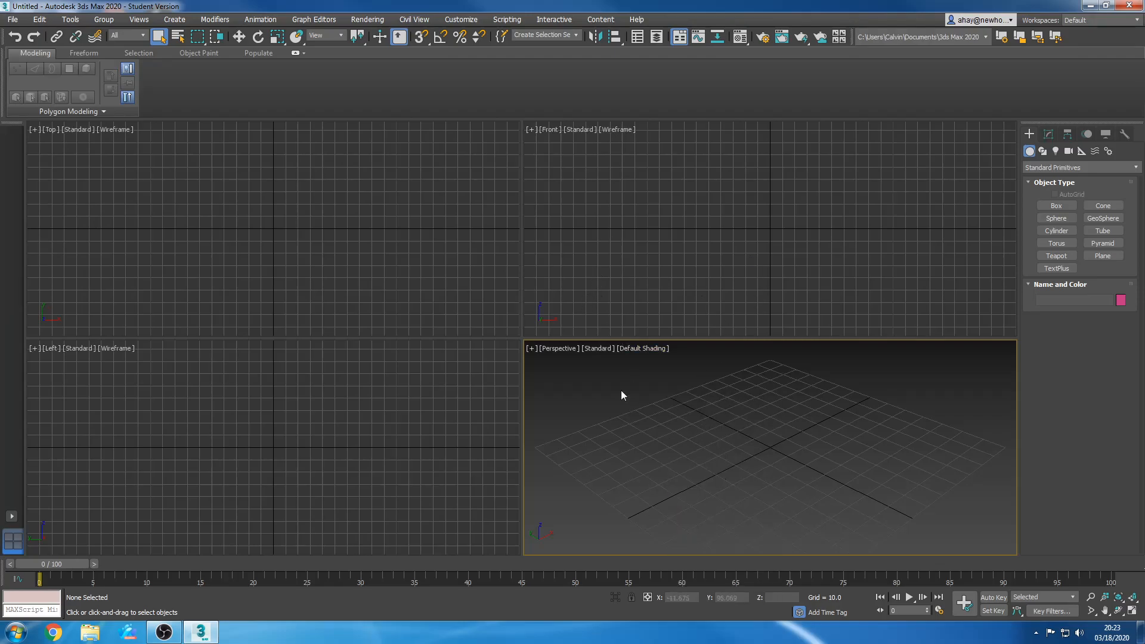
right_click(2, 129)
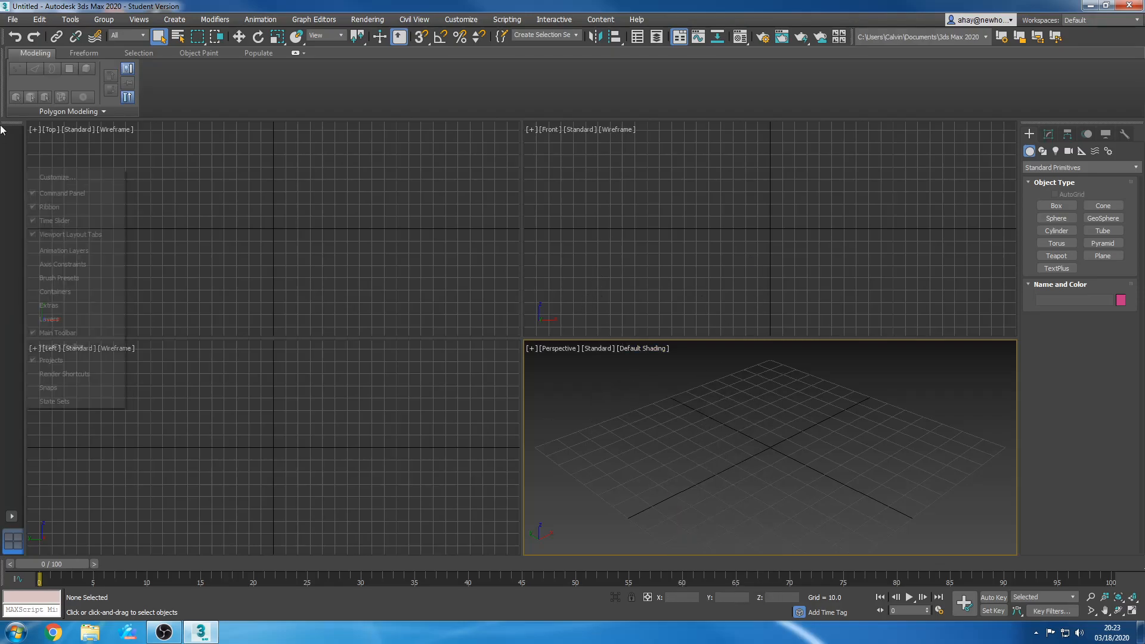
- Open the animation01 scene file from the Desktop
left_click(12, 20)
left_click(24, 68)
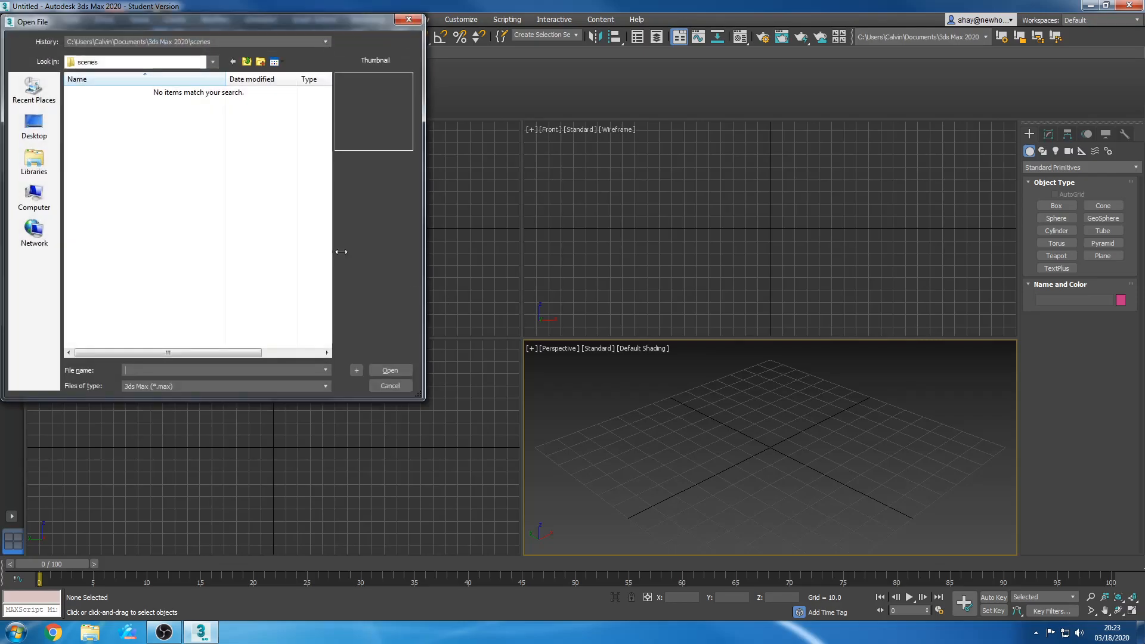
left_click(34, 126)
left_click(168, 226)
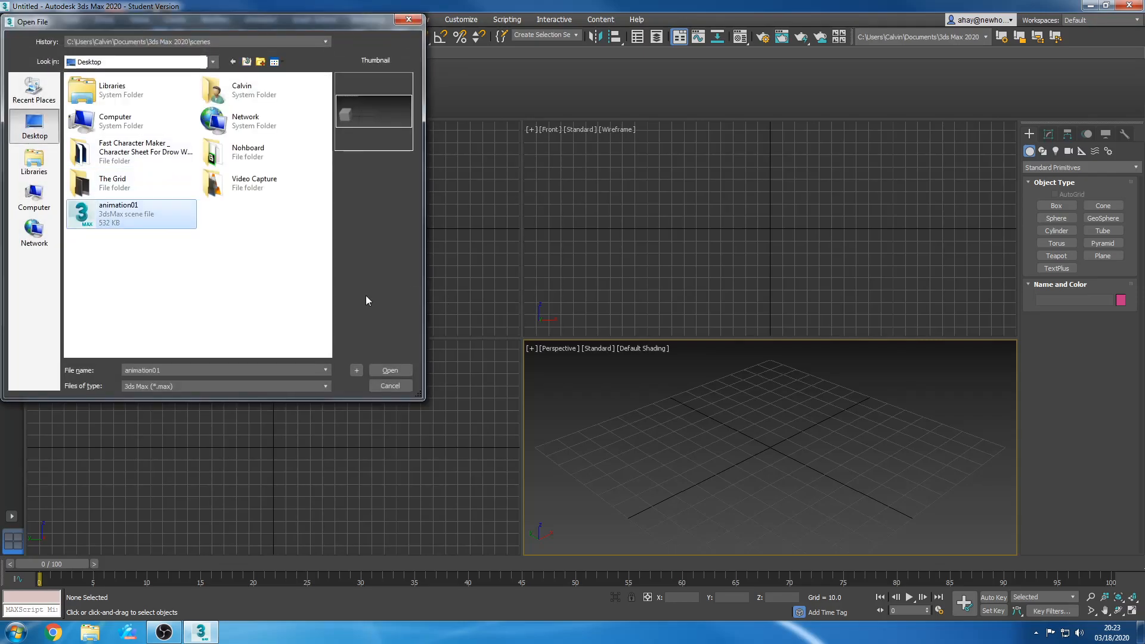
left_click(389, 370)
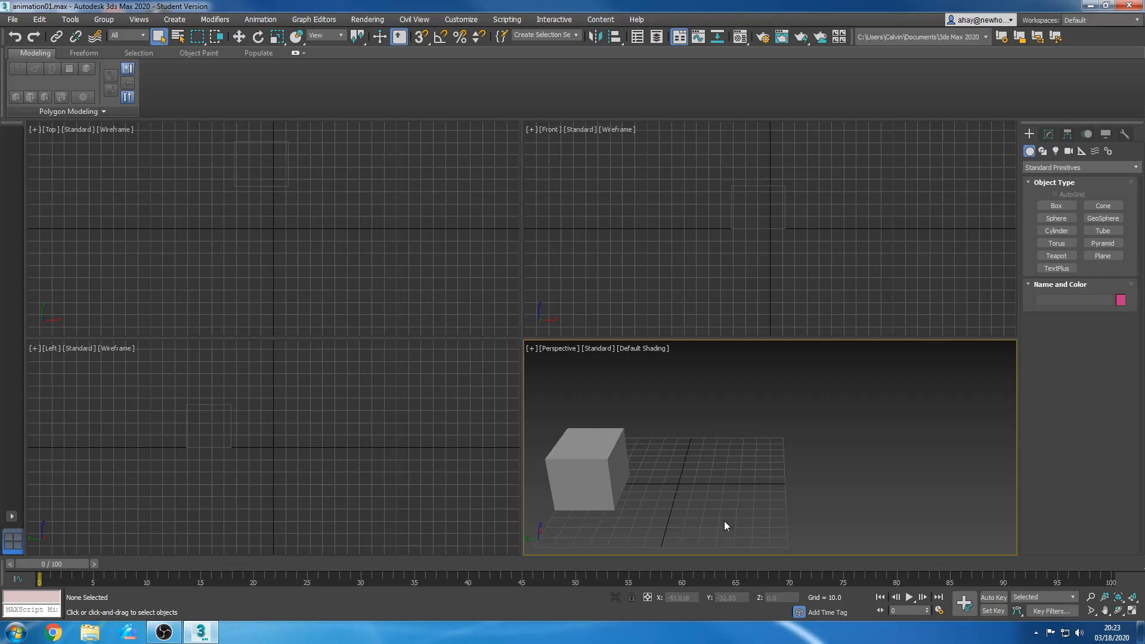
left_click_drag(55, 567, 13, 489)
left_click(596, 441)
left_click(685, 459)
- Set the render output to an AVI file named animation01 on the Desktop
left_click(367, 19)
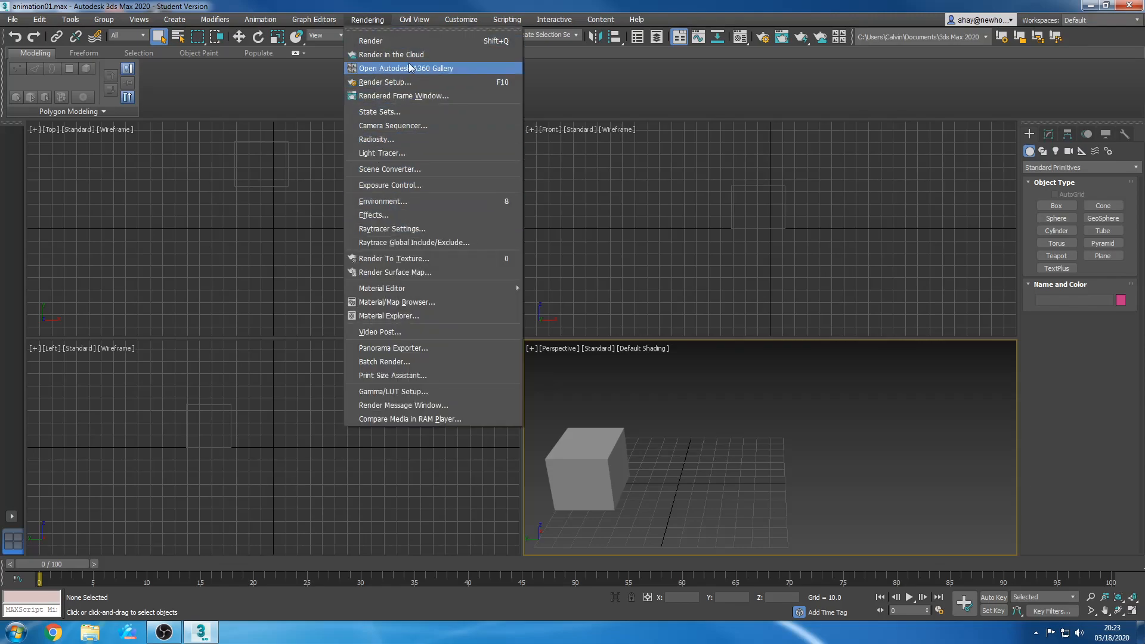
left_click(384, 81)
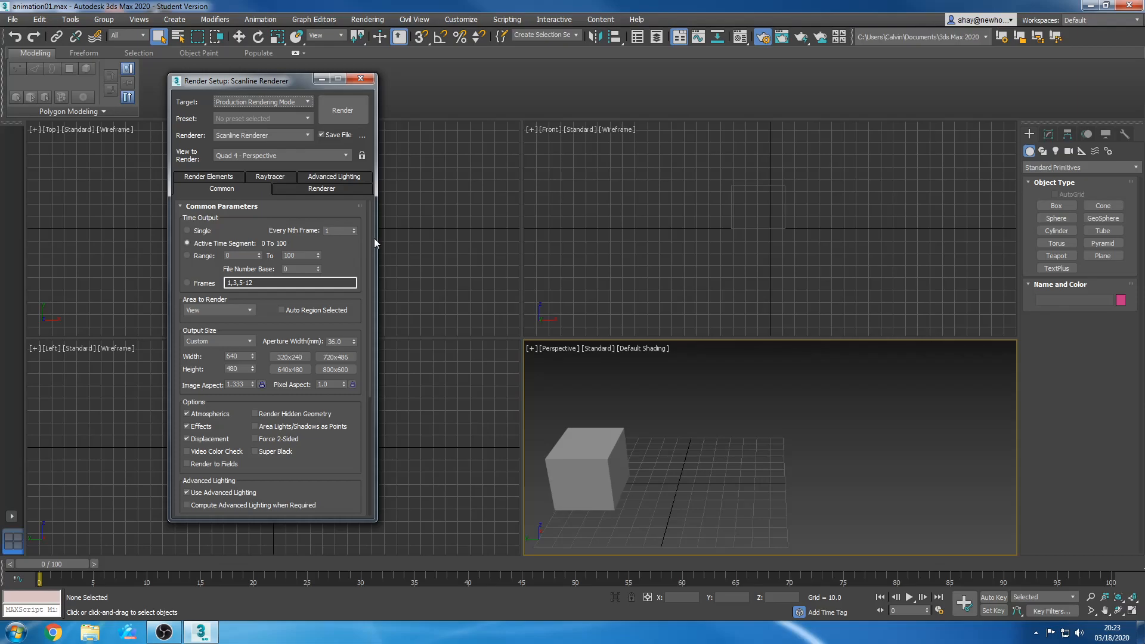
left_click_drag(369, 242, 381, 372)
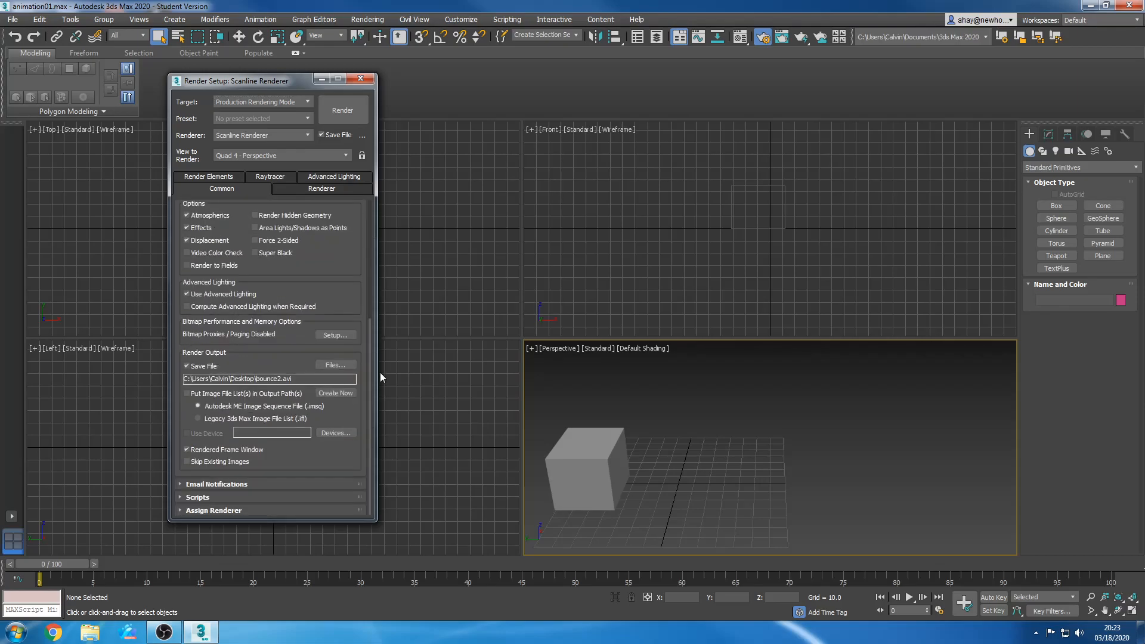
left_click(343, 369)
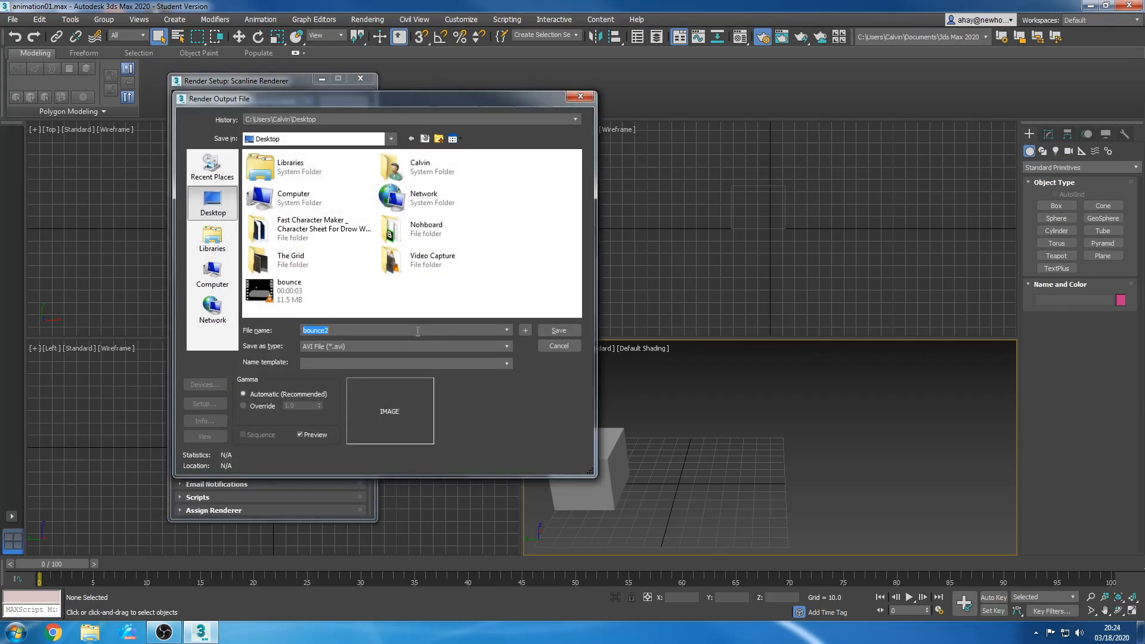
type("animation01")
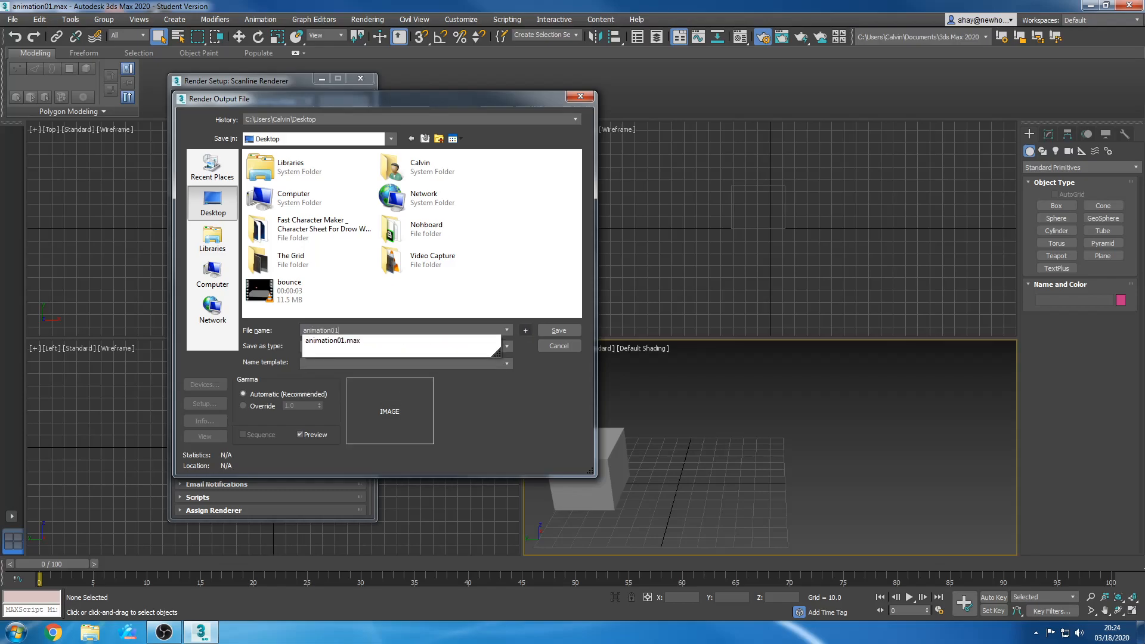
left_click(532, 430)
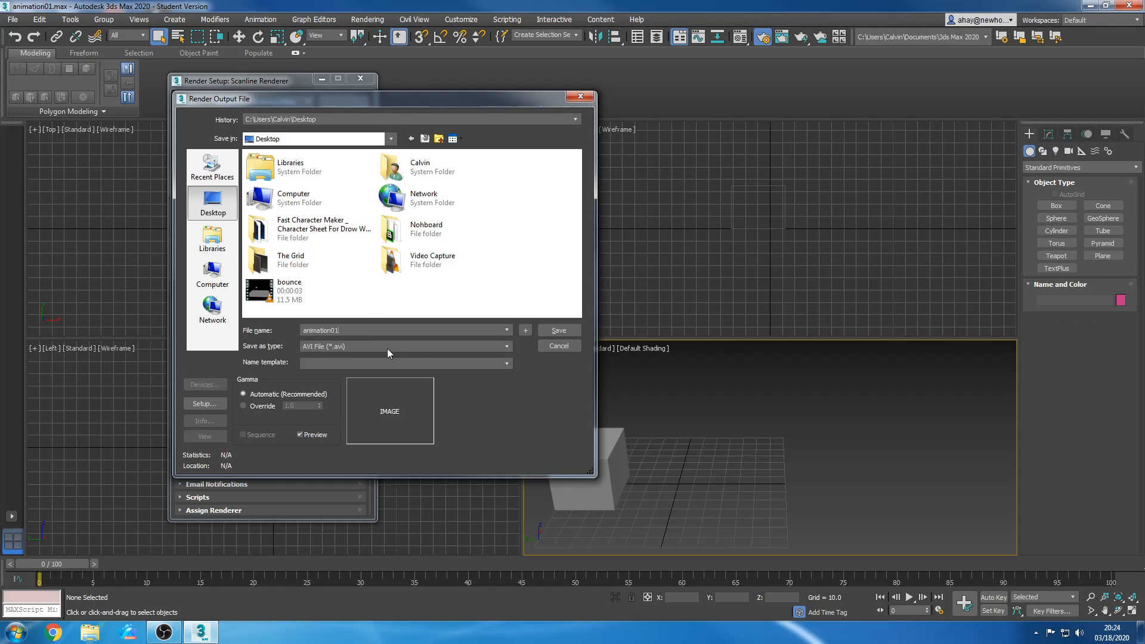
left_click(409, 348)
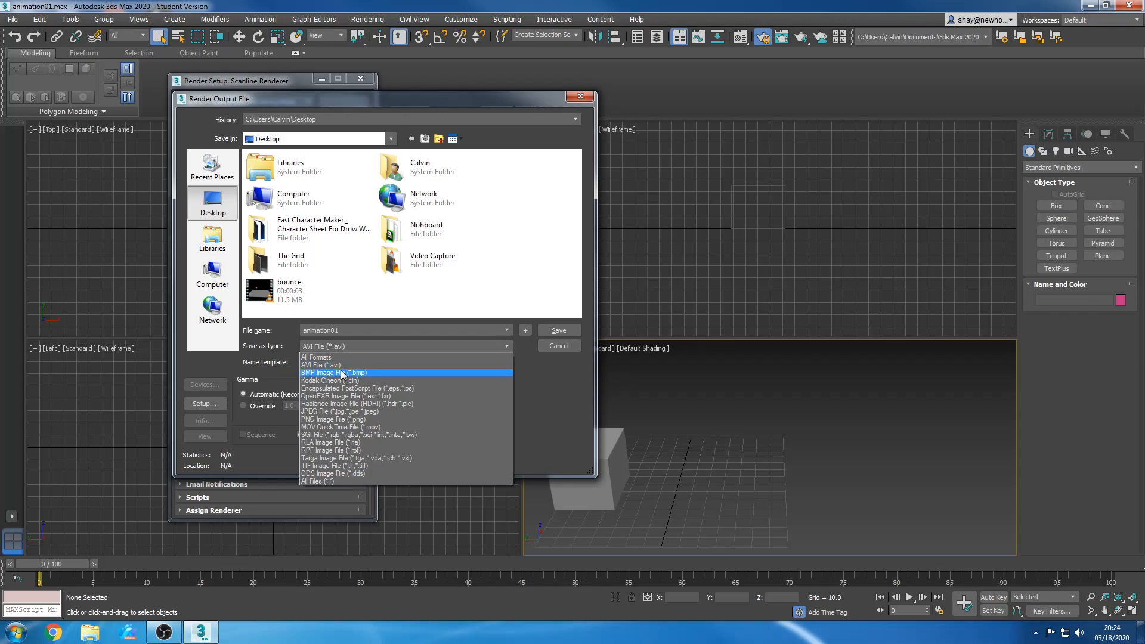
left_click(384, 363)
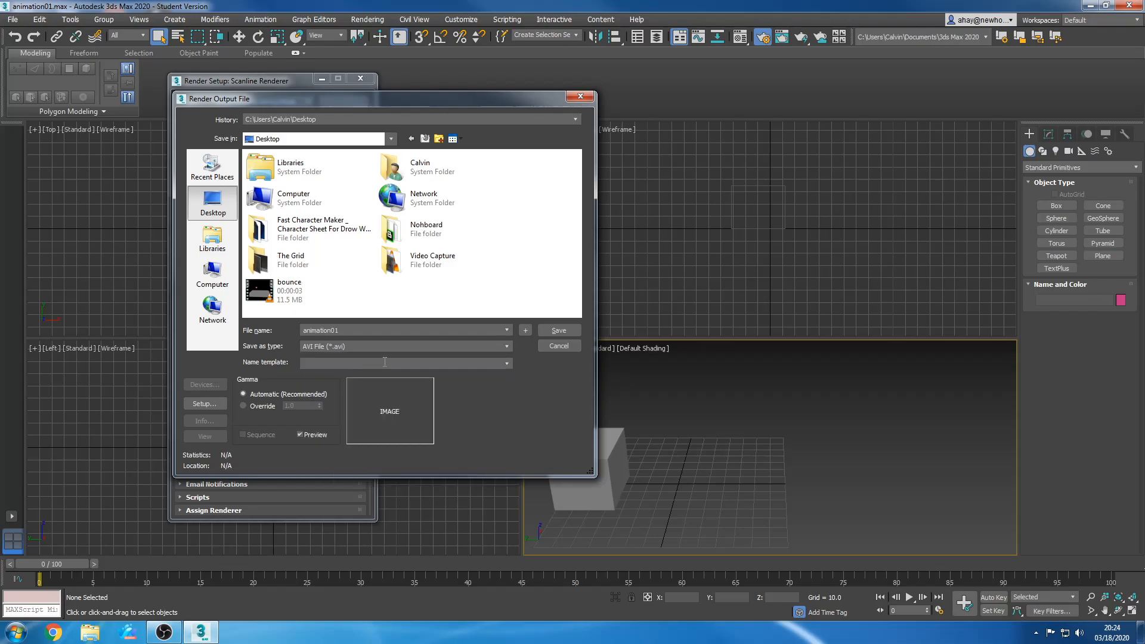
left_click(561, 330)
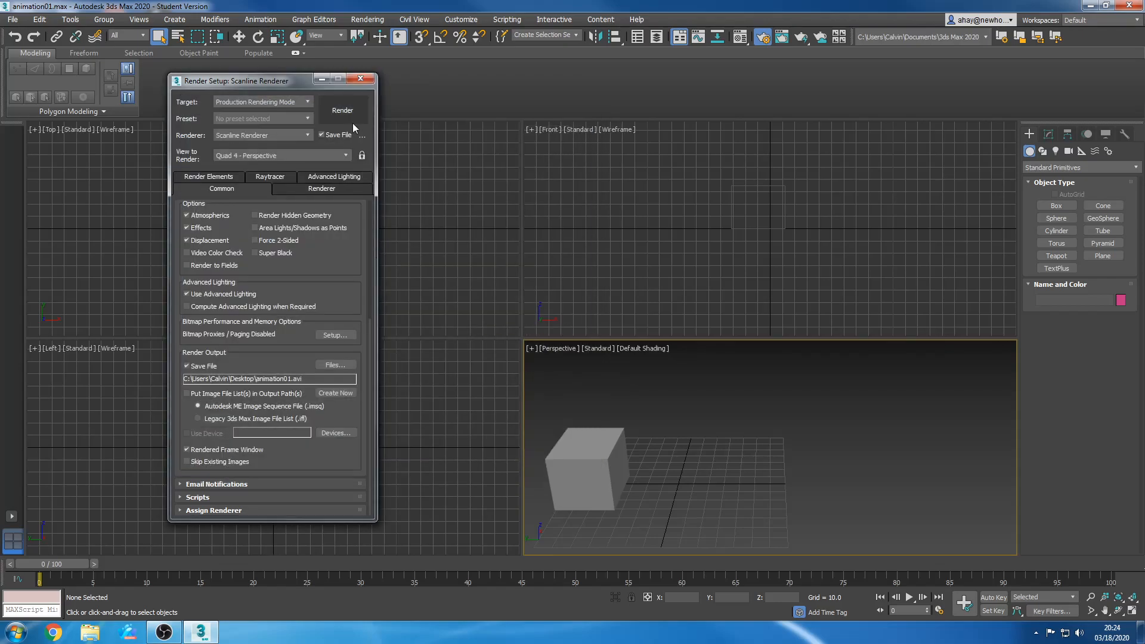
- Render the animation of the Perspective view to the output file and close the rendered frame window
left_click(352, 123)
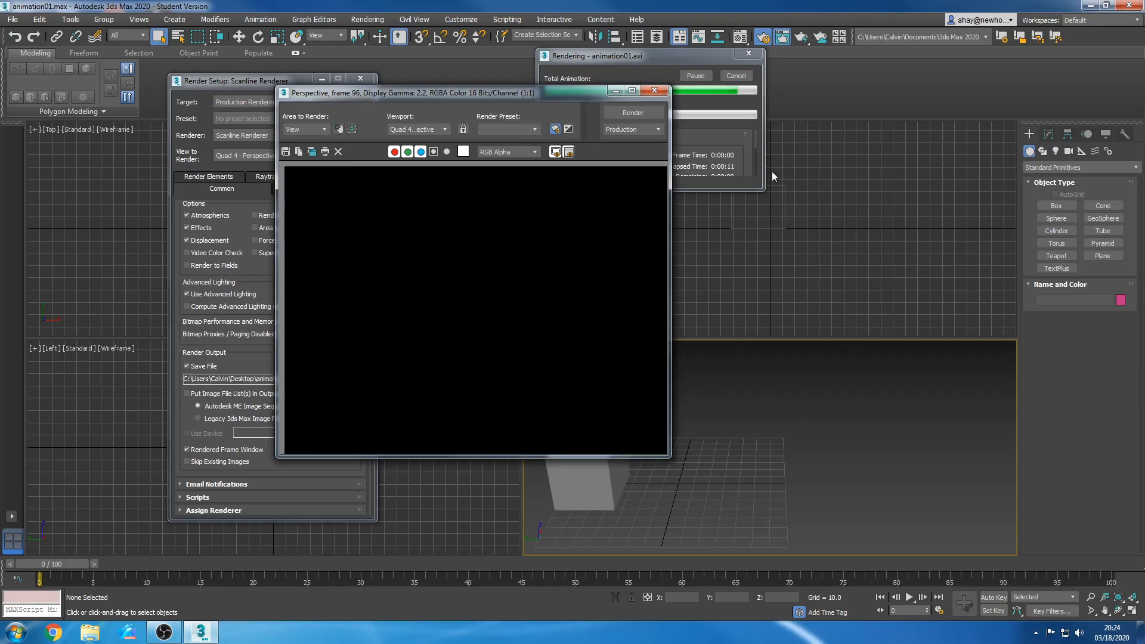
left_click(654, 91)
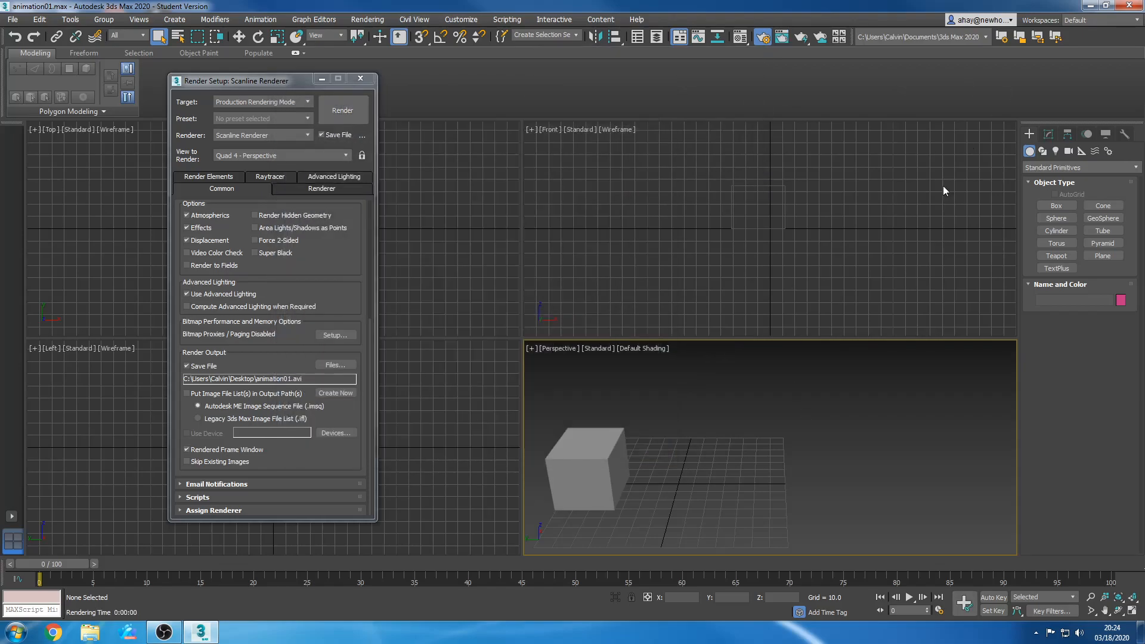
- Check the Desktop for the rendered animation01 video, and return to 3ds Max
left_click(1089, 5)
left_click(168, 151)
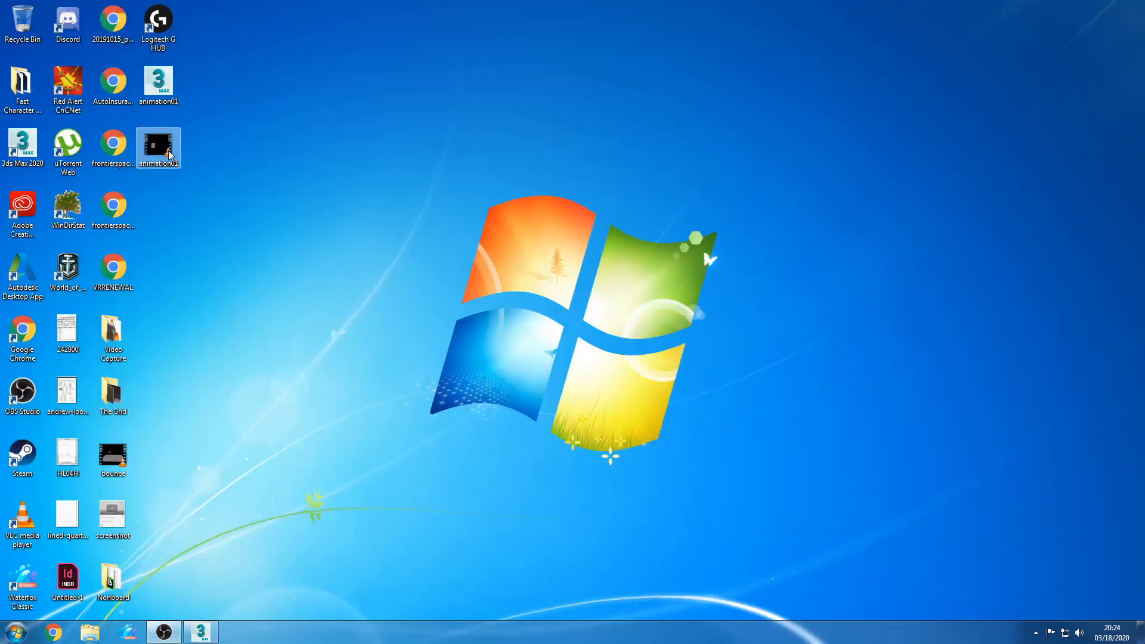
left_click(237, 248)
left_click(201, 632)
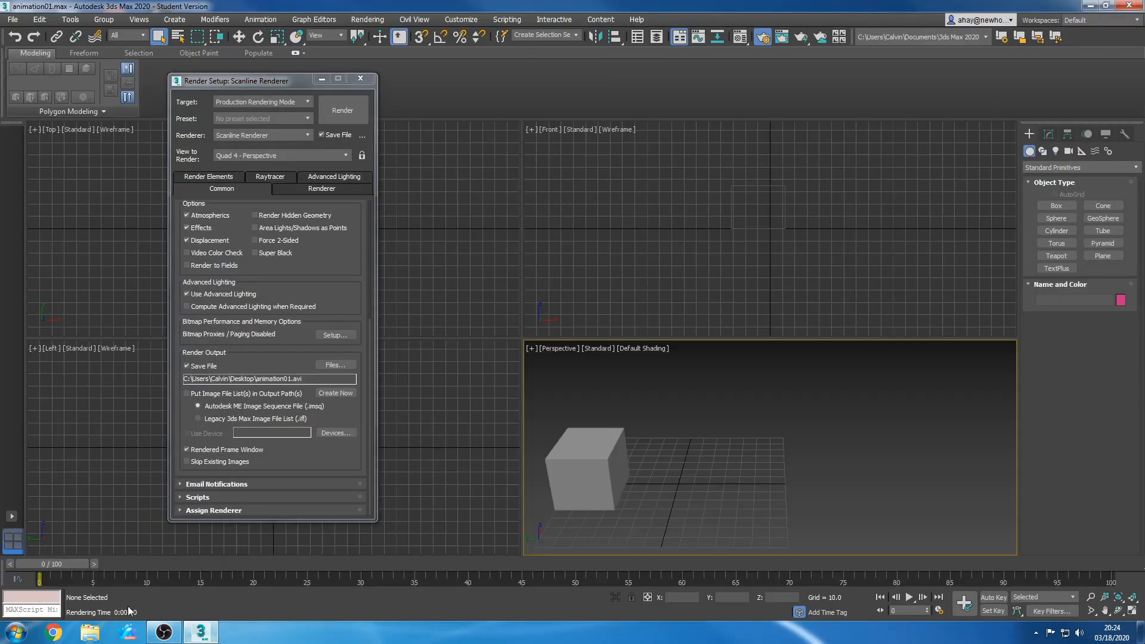
- Find and open Windows Explorer by searching the programs for "ex", and keep only one Explorer window open
left_click(89, 632)
left_click_drag(191, 171, 345, 129)
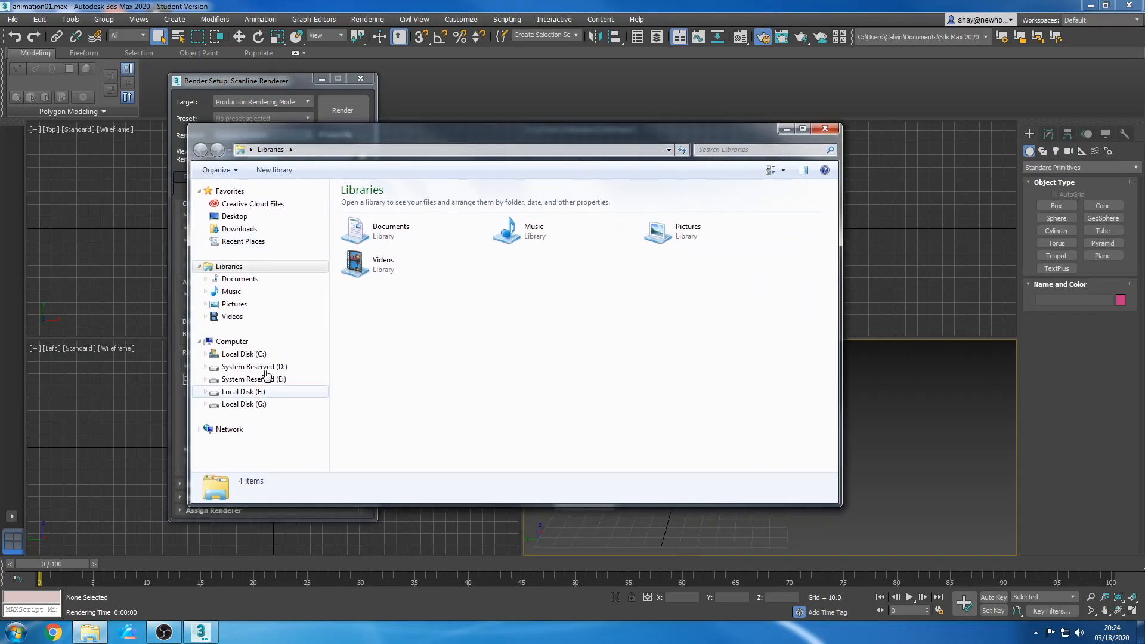
left_click(16, 632)
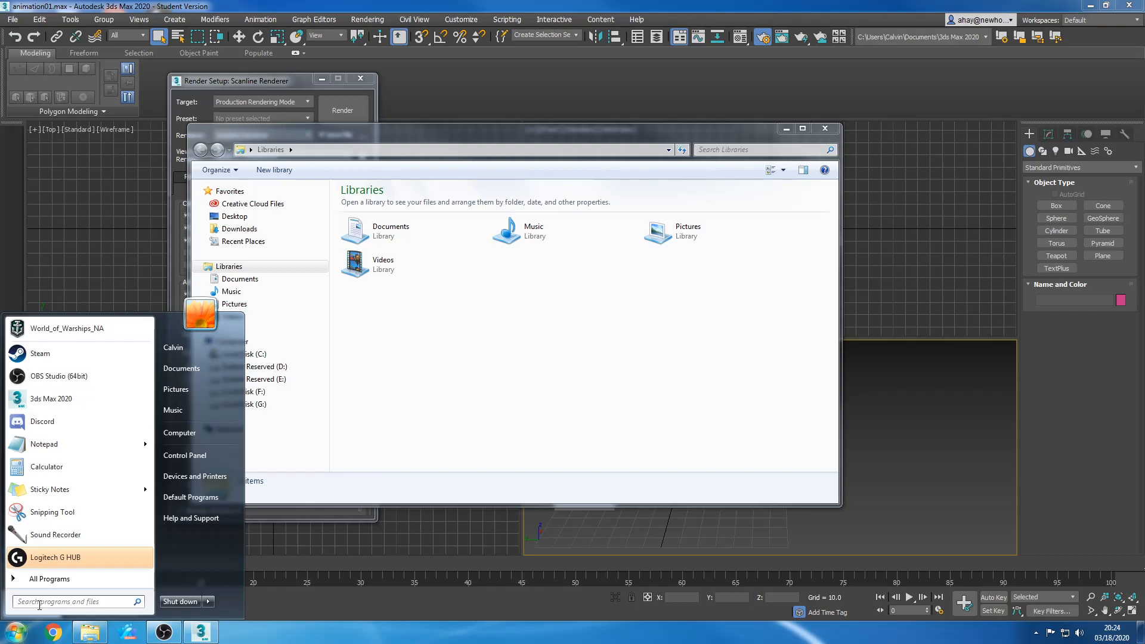
type("ex")
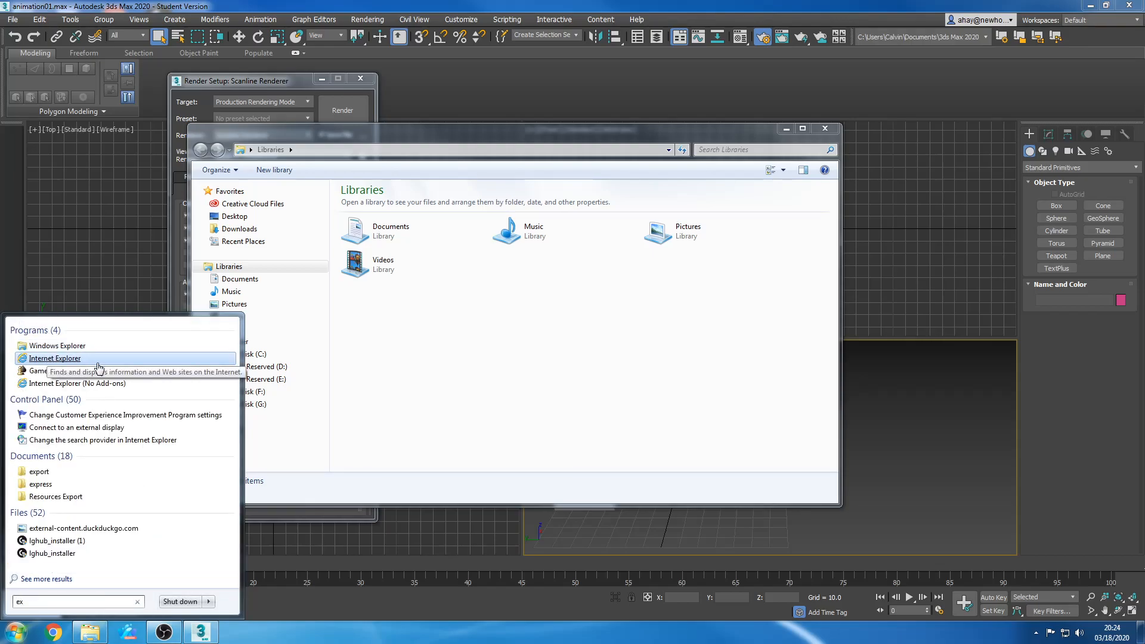
left_click(70, 349)
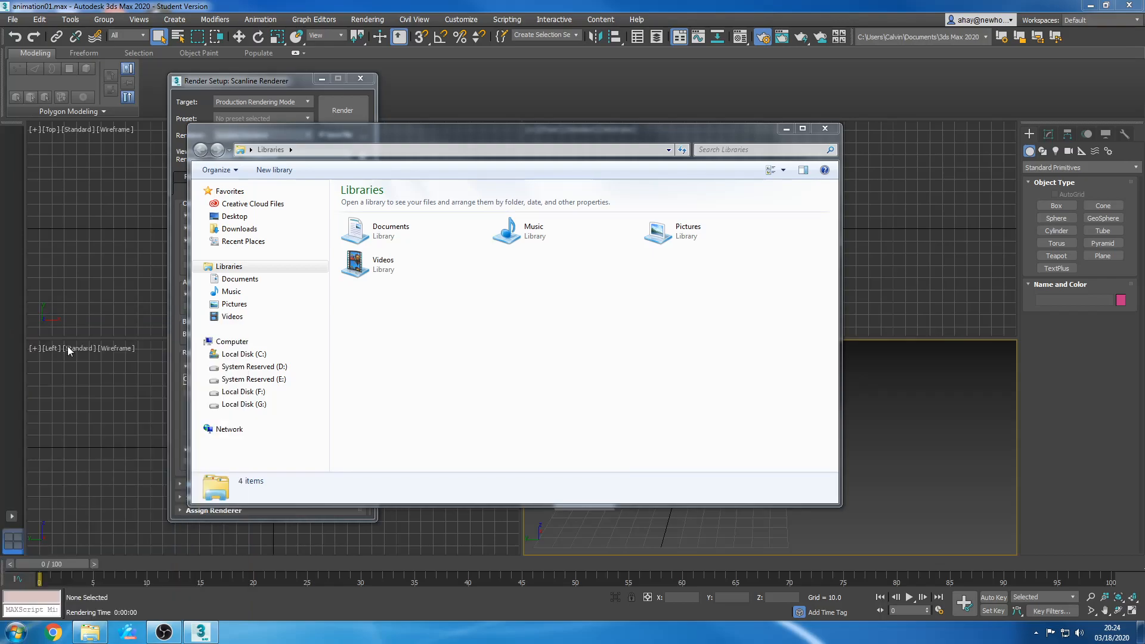
left_click(825, 128)
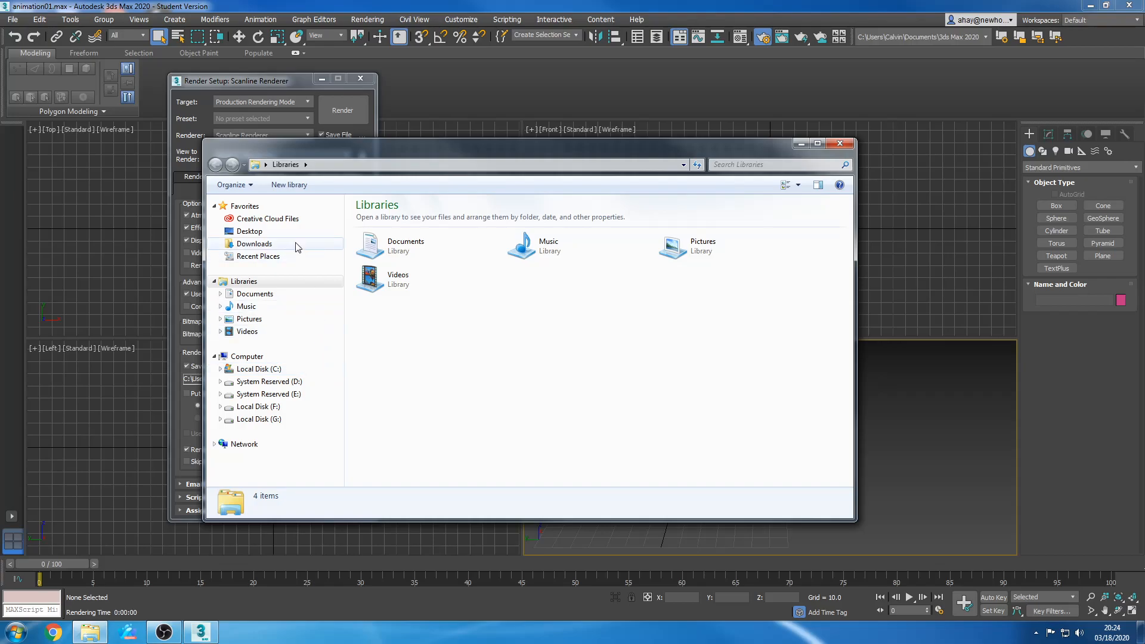
- View the Desktop's contents in Windows Explorer, and switch to Local Disk (C:)
left_click(253, 233)
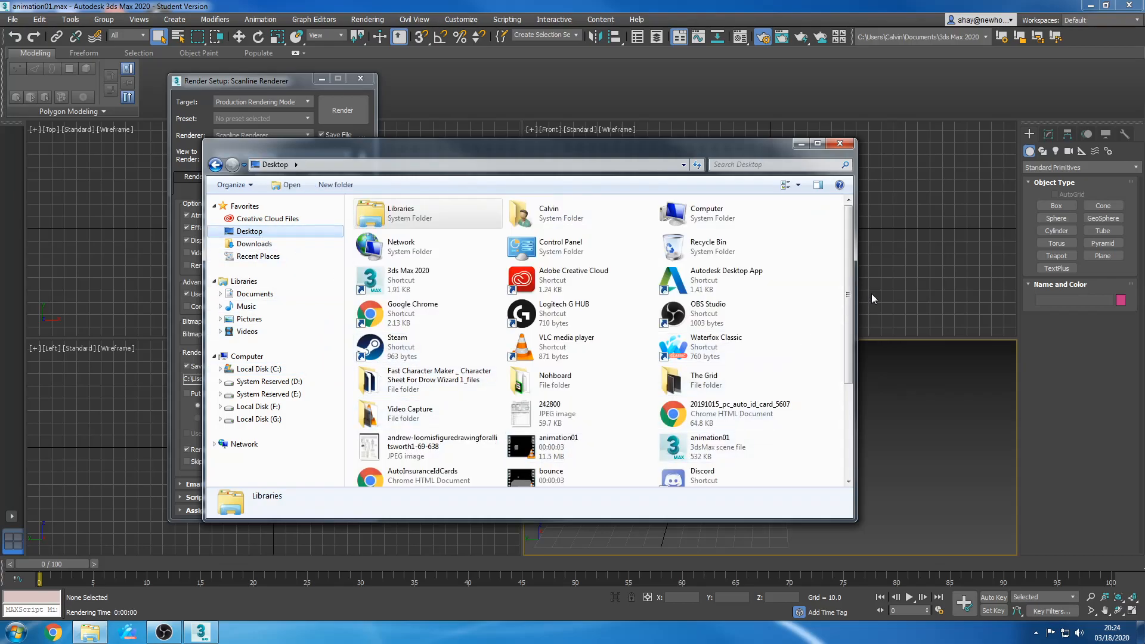
mouse_move(848, 293)
left_mouse_down()
mouse_move(853, 388)
mouse_move(848, 294)
left_mouse_up()
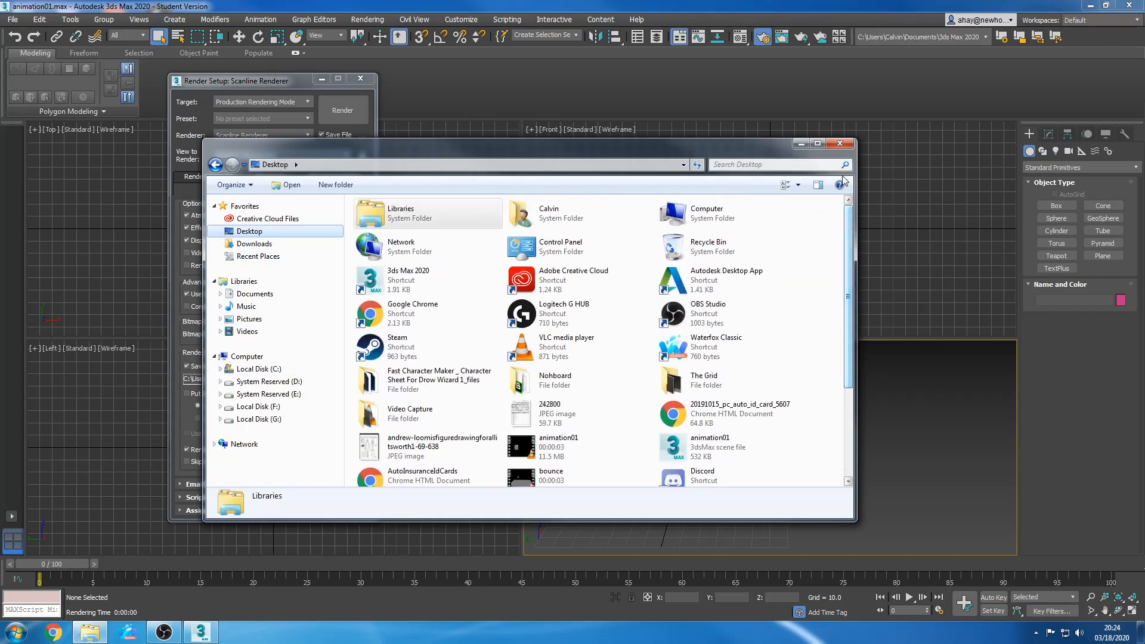
left_click(253, 369)
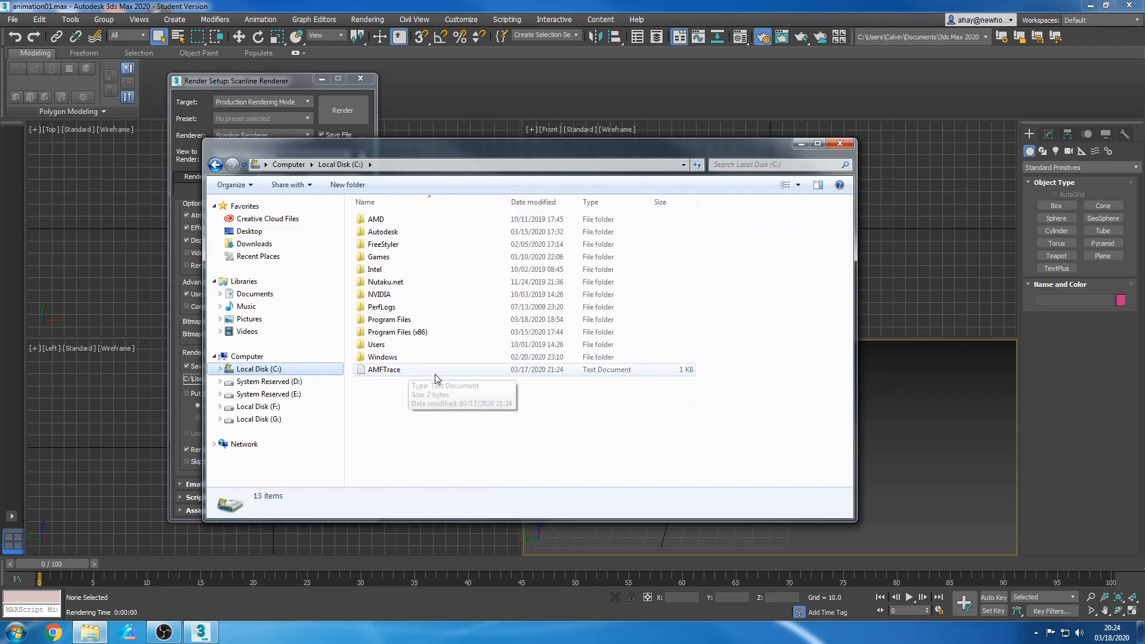
double_click(382, 357)
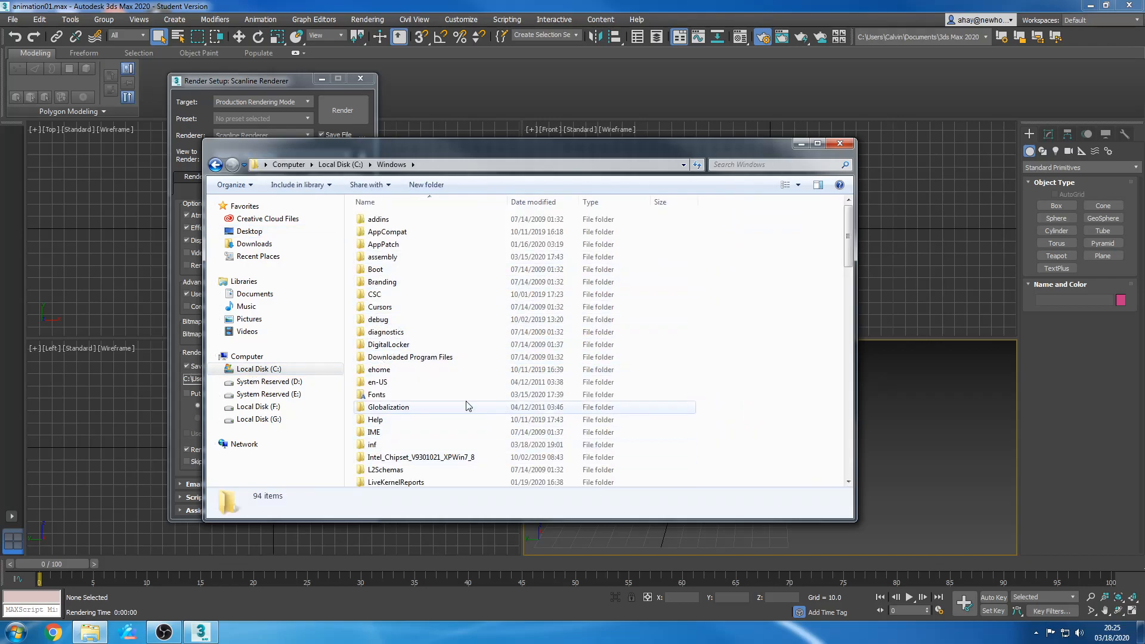
left_click_drag(850, 240, 849, 359)
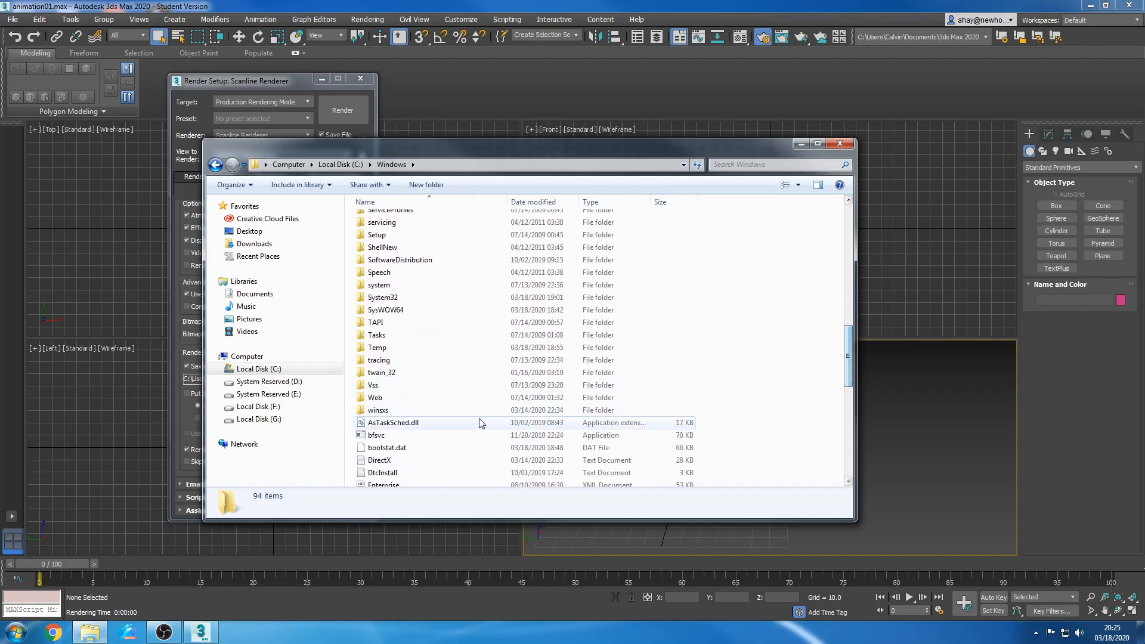
left_click(340, 165)
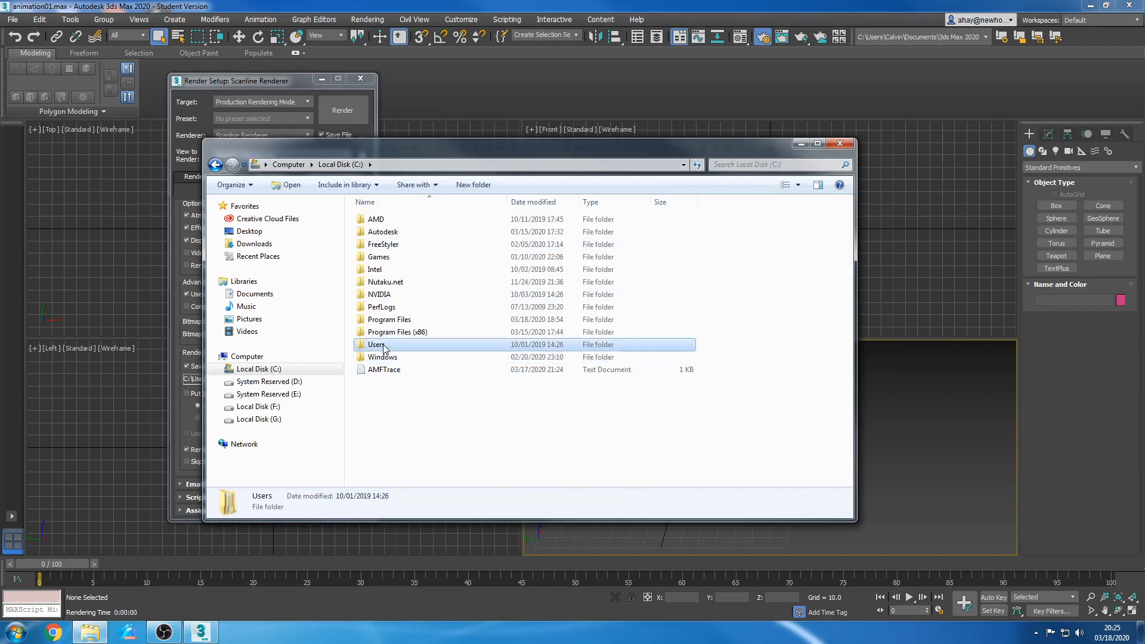
- Browse from drive C: through Users and the user's folder to its Desktop folder
double_click(381, 344)
double_click(401, 220)
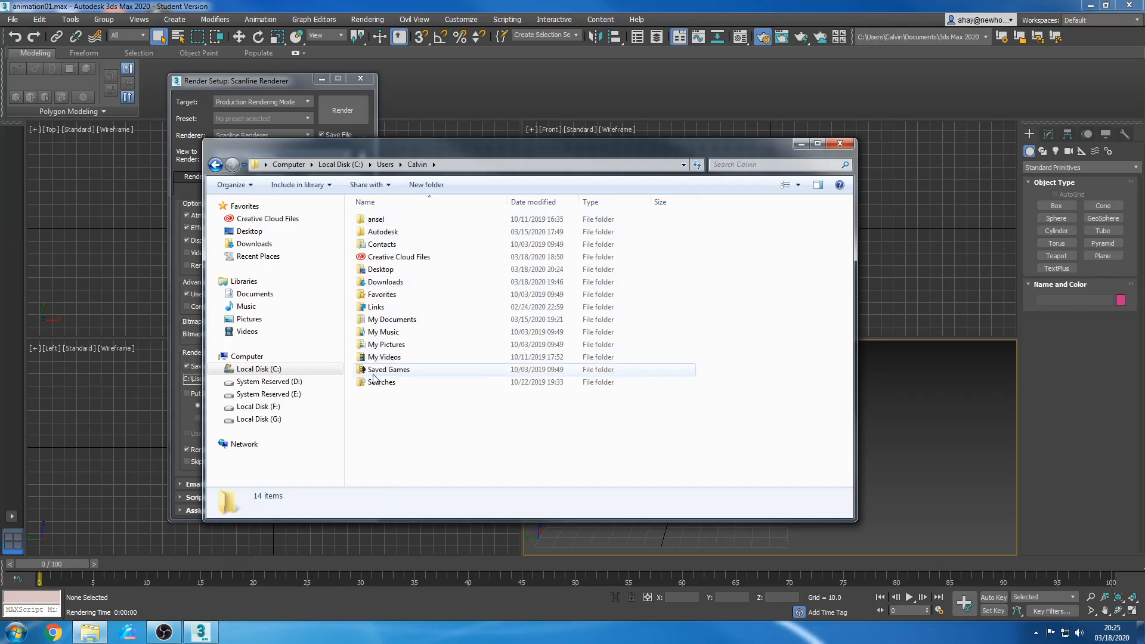
double_click(388, 274)
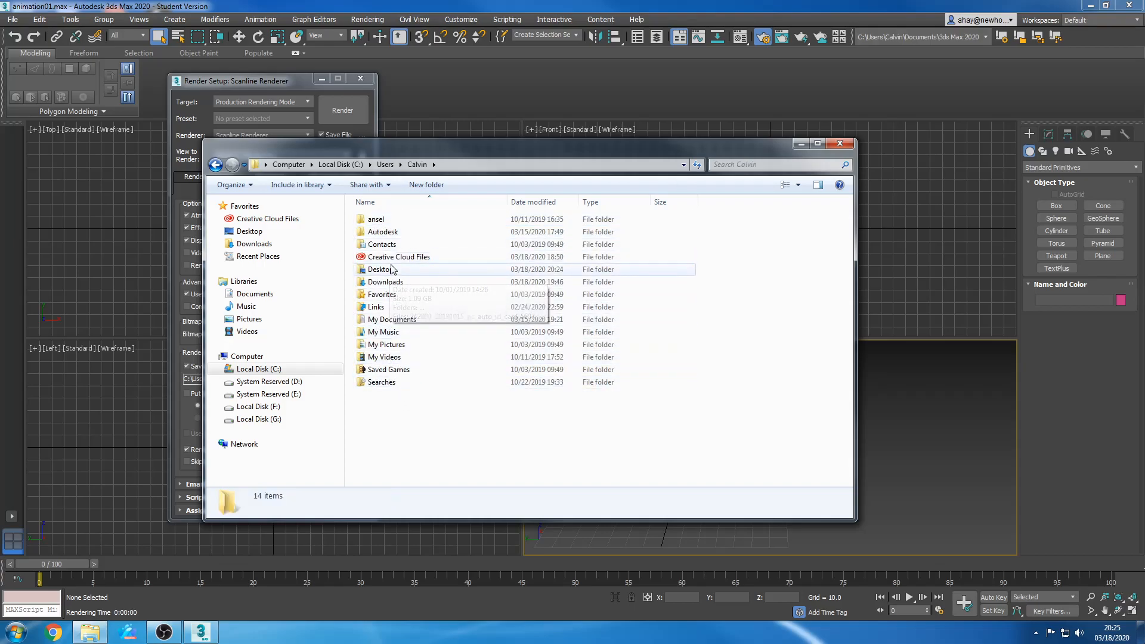
scroll(843, 274, "down", 1)
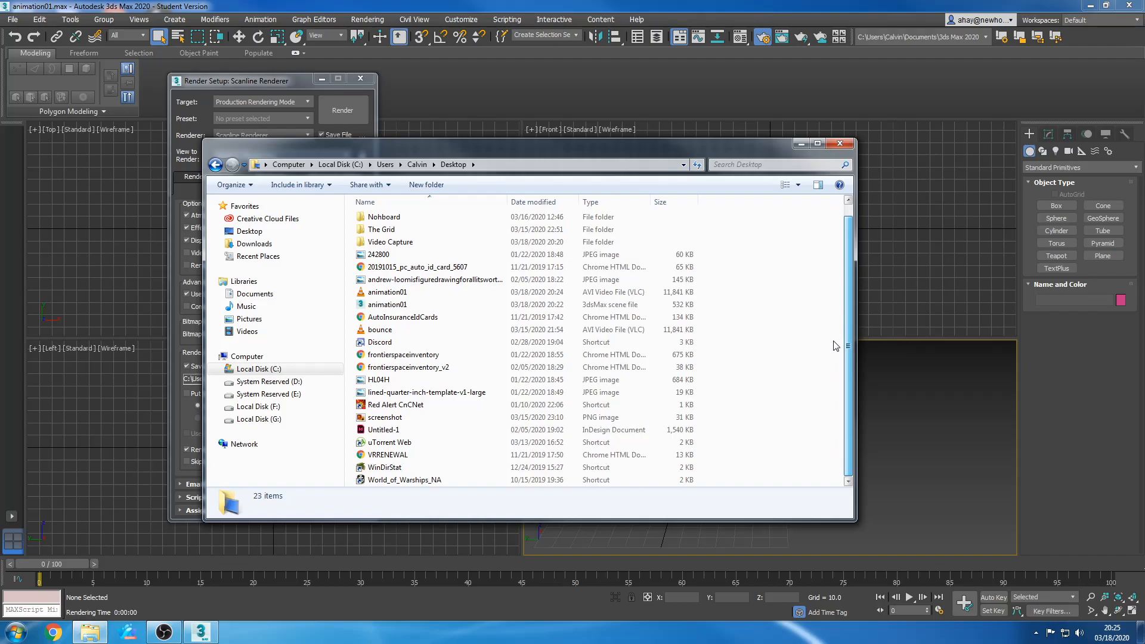
- Play the rendered animation01 AVI video from the Desktop folder in a maximized VLC media player, and close the player
left_click(394, 334)
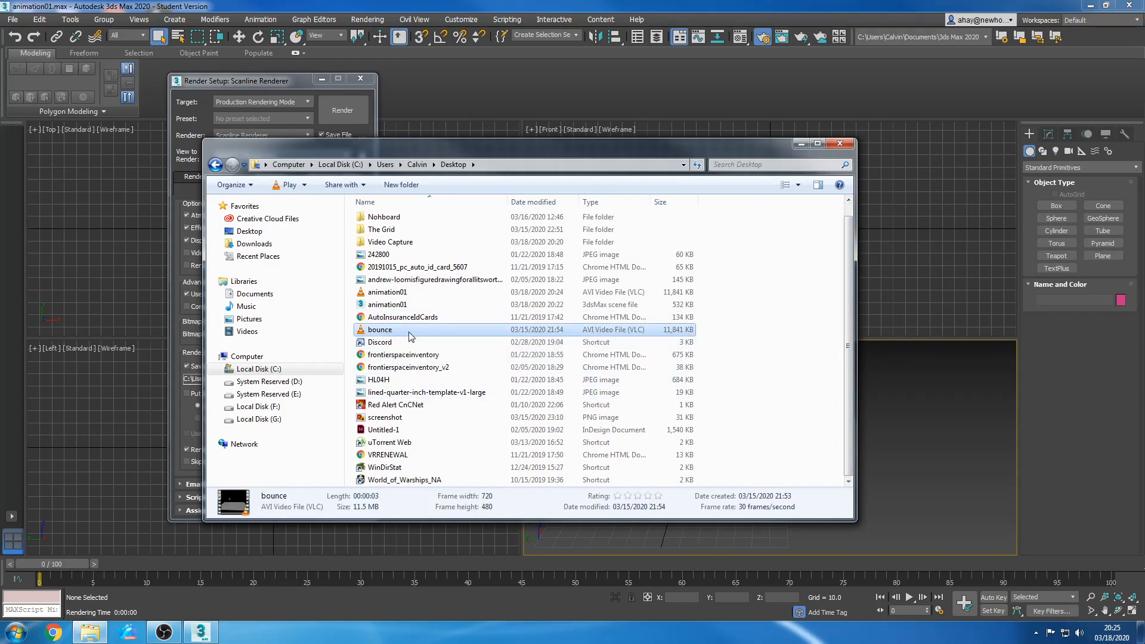
left_click(414, 293)
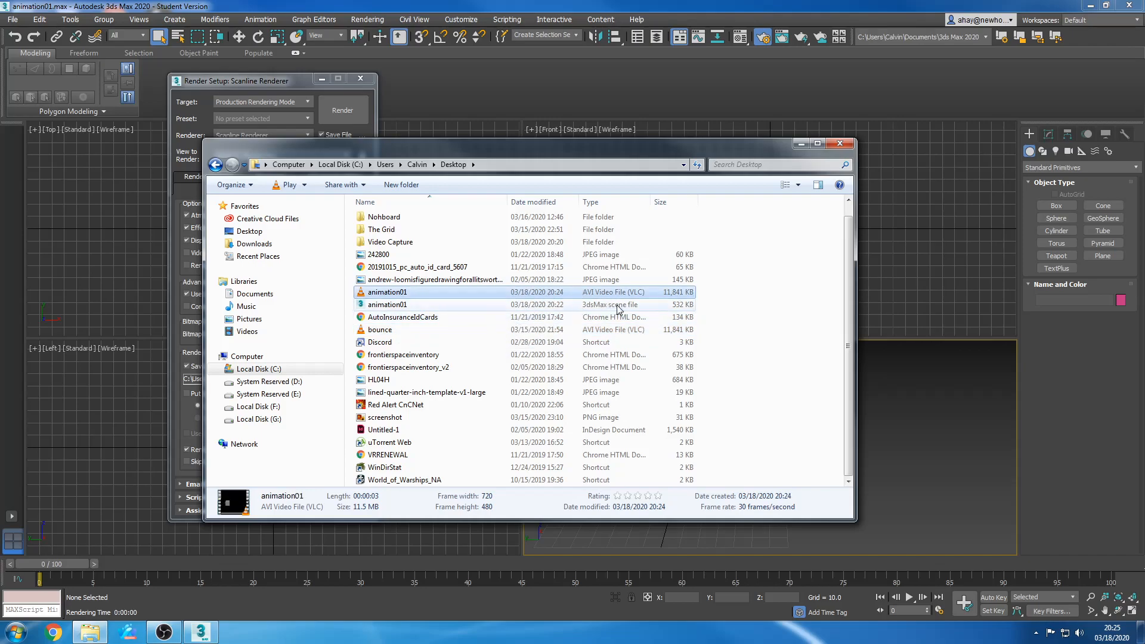
double_click(453, 292)
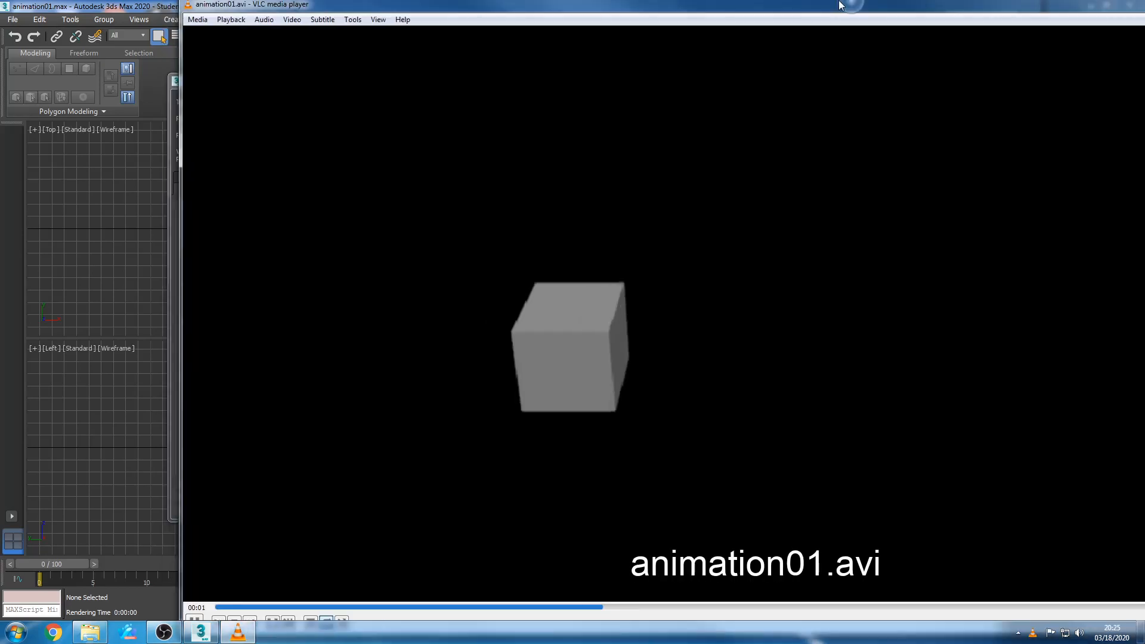
left_click_drag(840, 5, 840, 5)
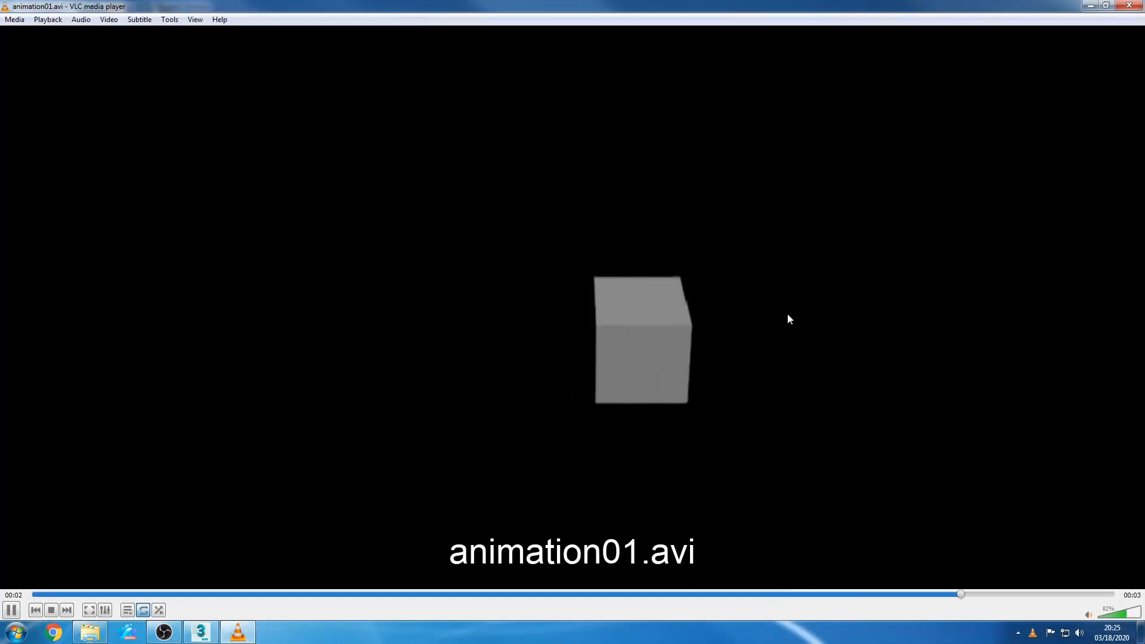
left_click(1129, 5)
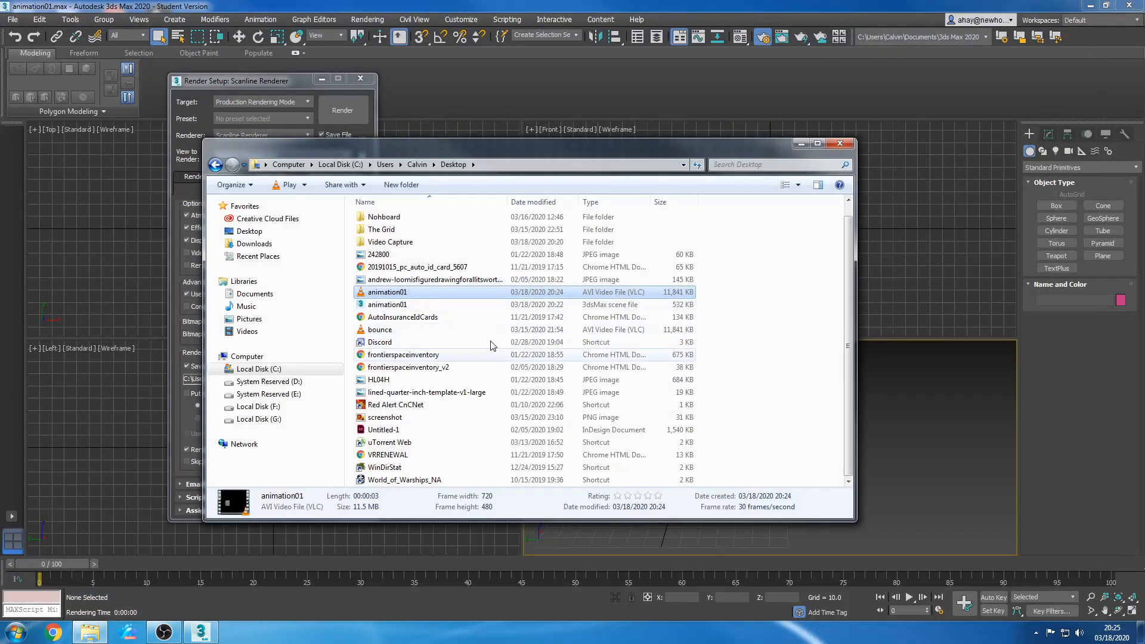
- Replay the animation01 AVI video, close the player, and select the animation01 3ds Max scene file
double_click(387, 293)
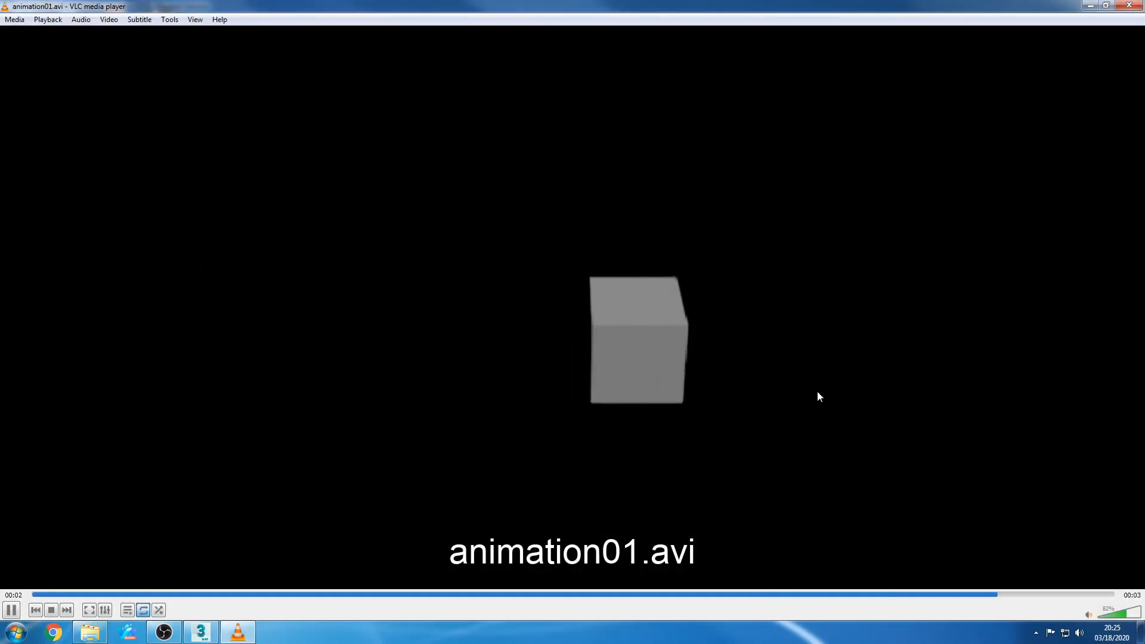
left_click(1127, 5)
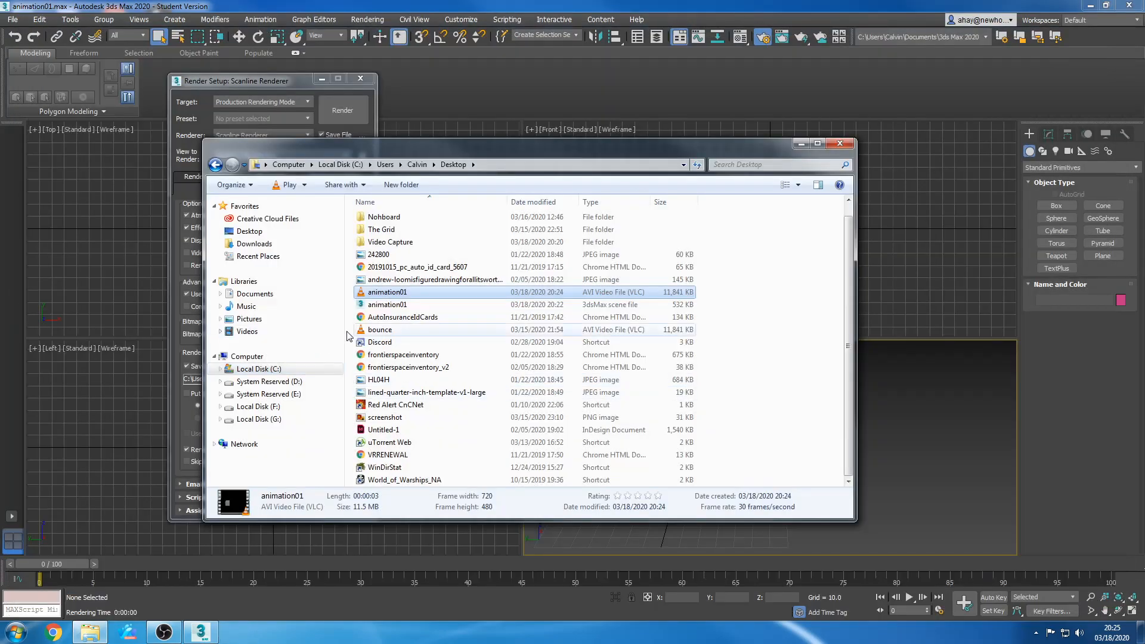
left_click(408, 306)
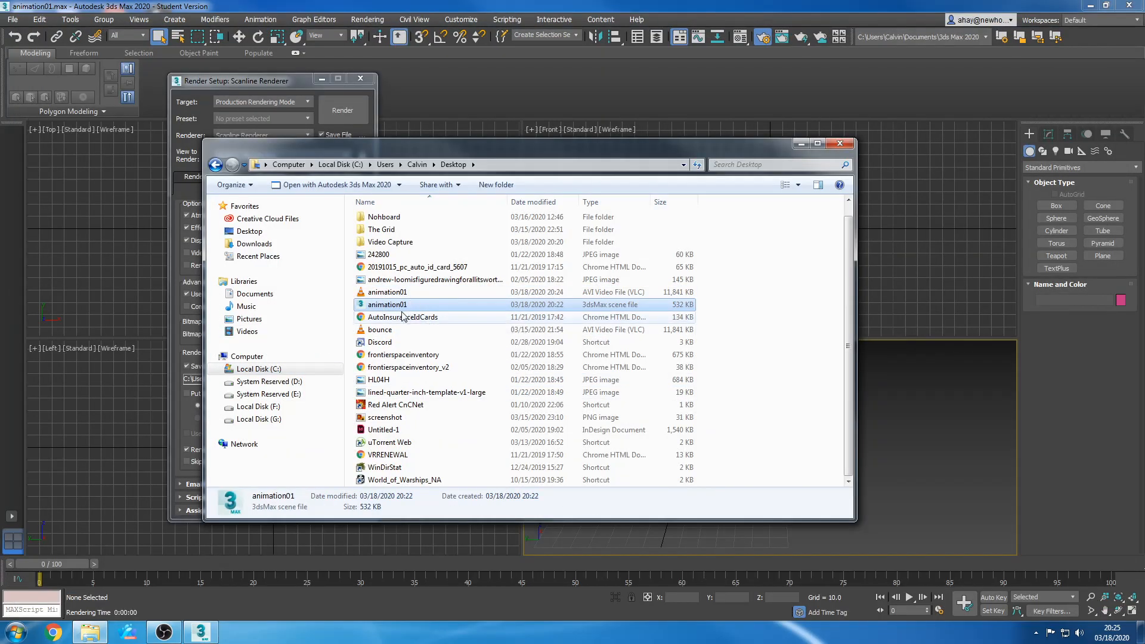
- Close the Desktop folder window and save the cube scene on the Desktop as the incremented version animation02 in 3ds Max format
left_click(761, 368)
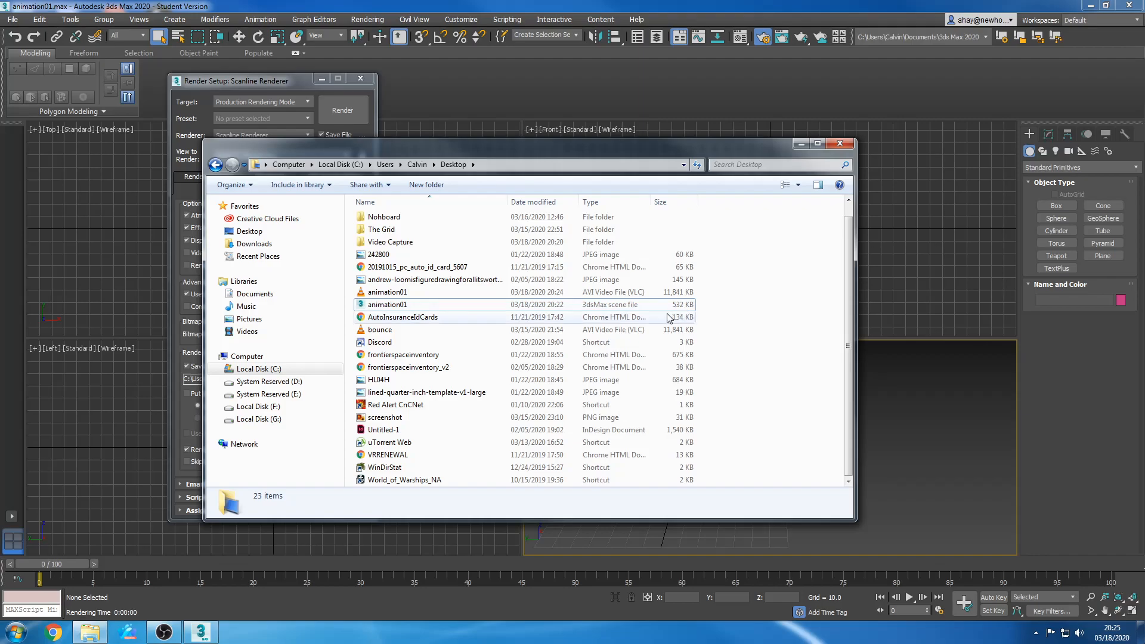
left_click(840, 146)
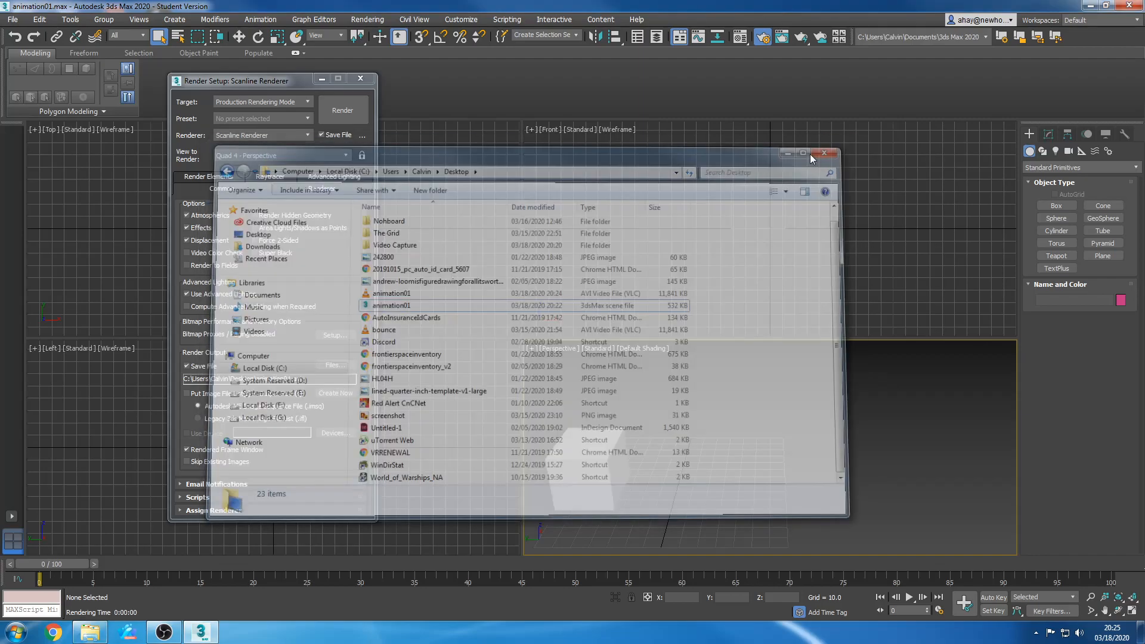
left_click(5, 19)
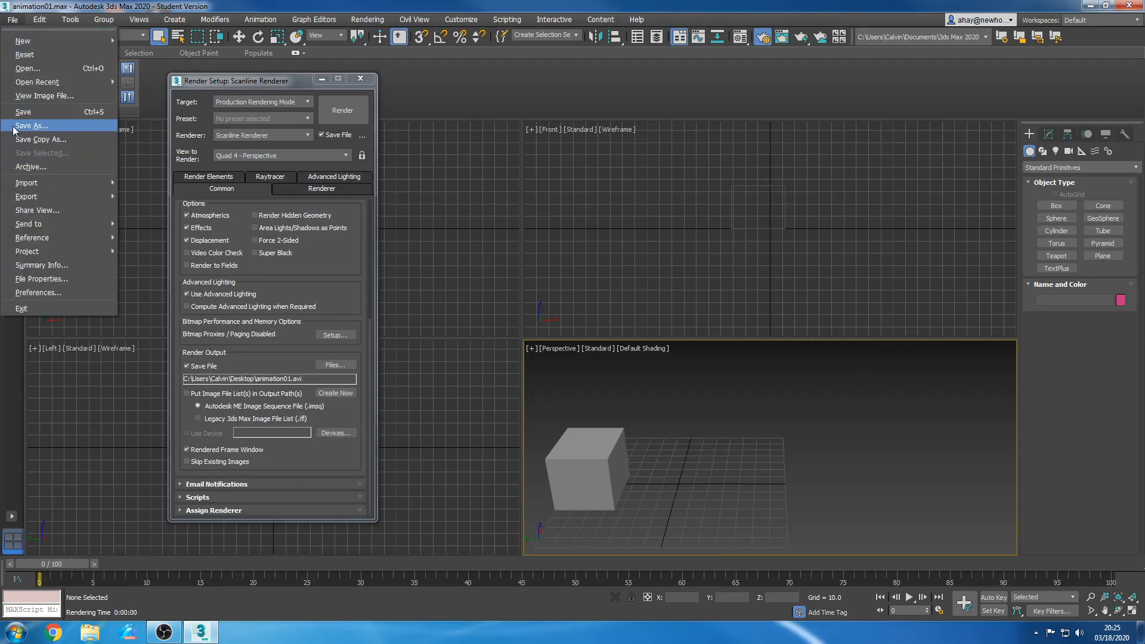
left_click(47, 125)
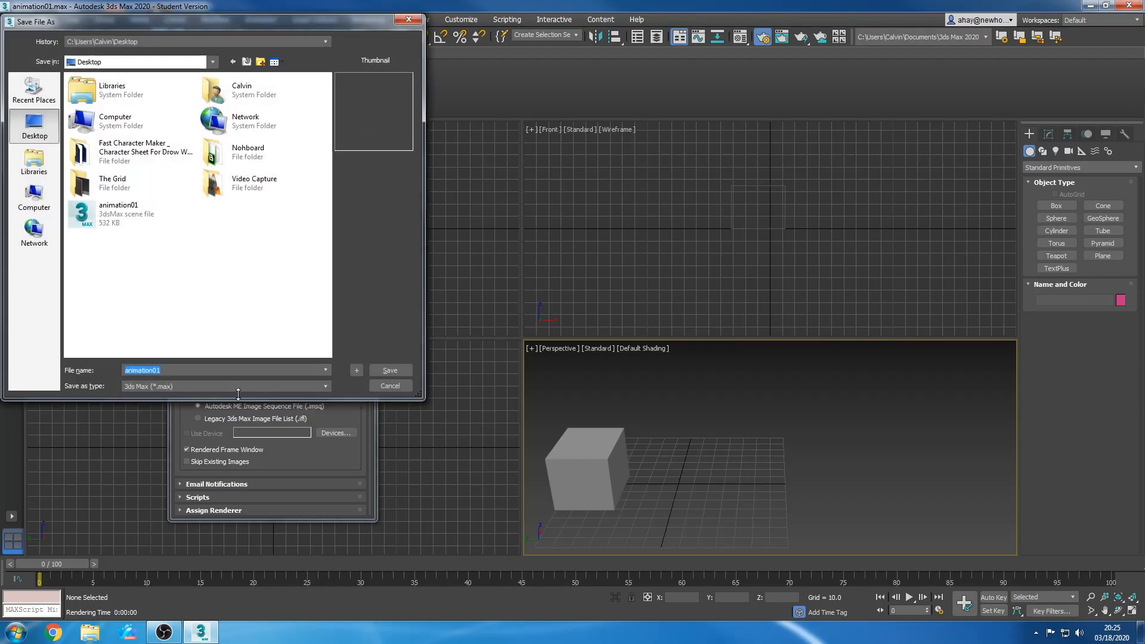
left_click(356, 371)
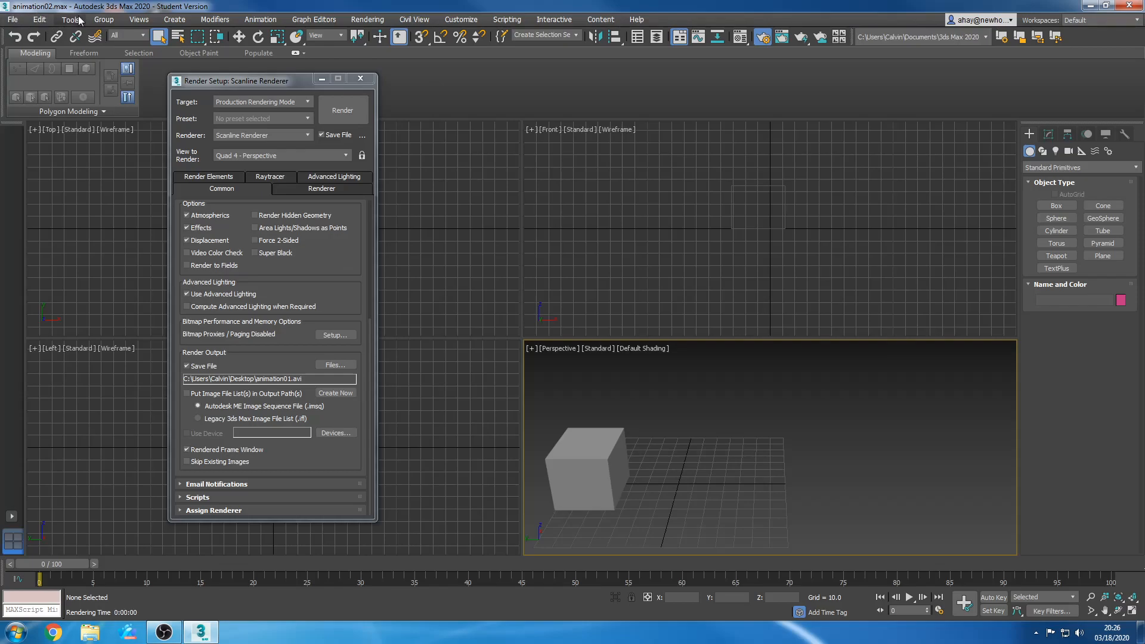
- Save another incremented version of the scene on the Desktop as animation03
left_click(12, 19)
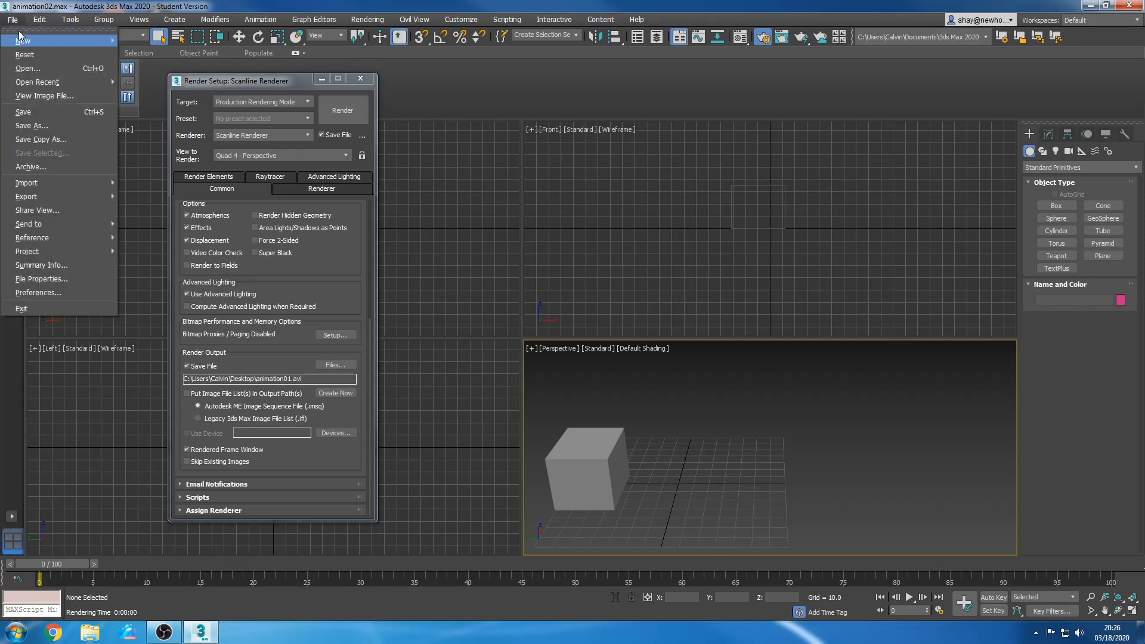
left_click(53, 125)
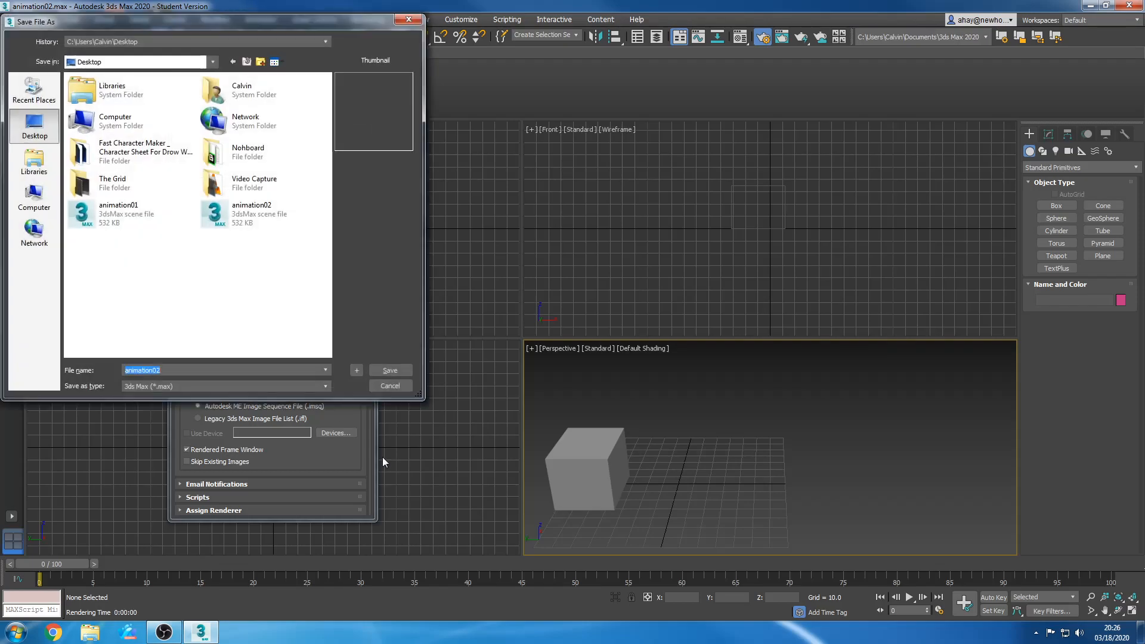
left_click(356, 369)
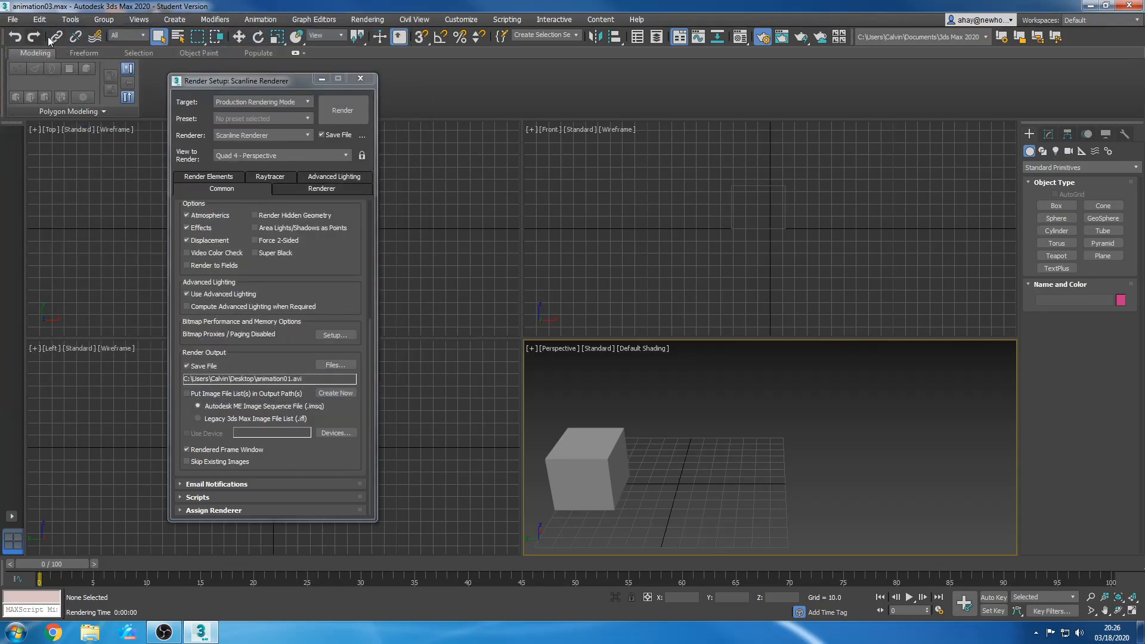